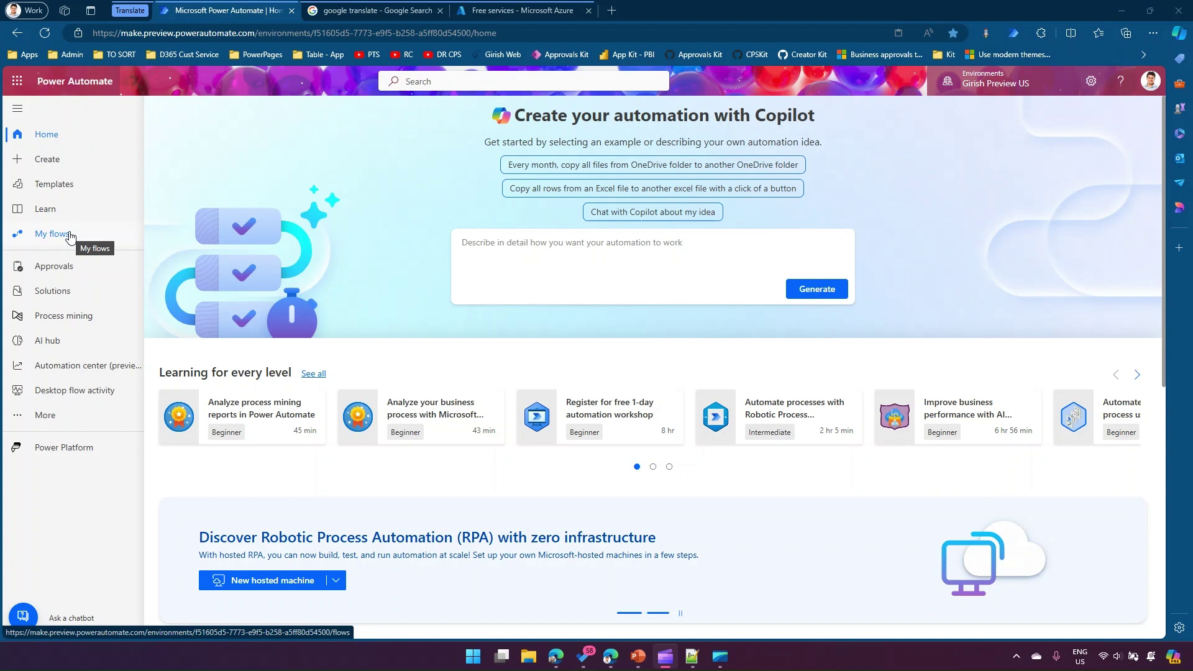
Create an instant cloud flow with a manual trigger, naming it "Translation" followed by the owner's first name.
left_click(76, 240)
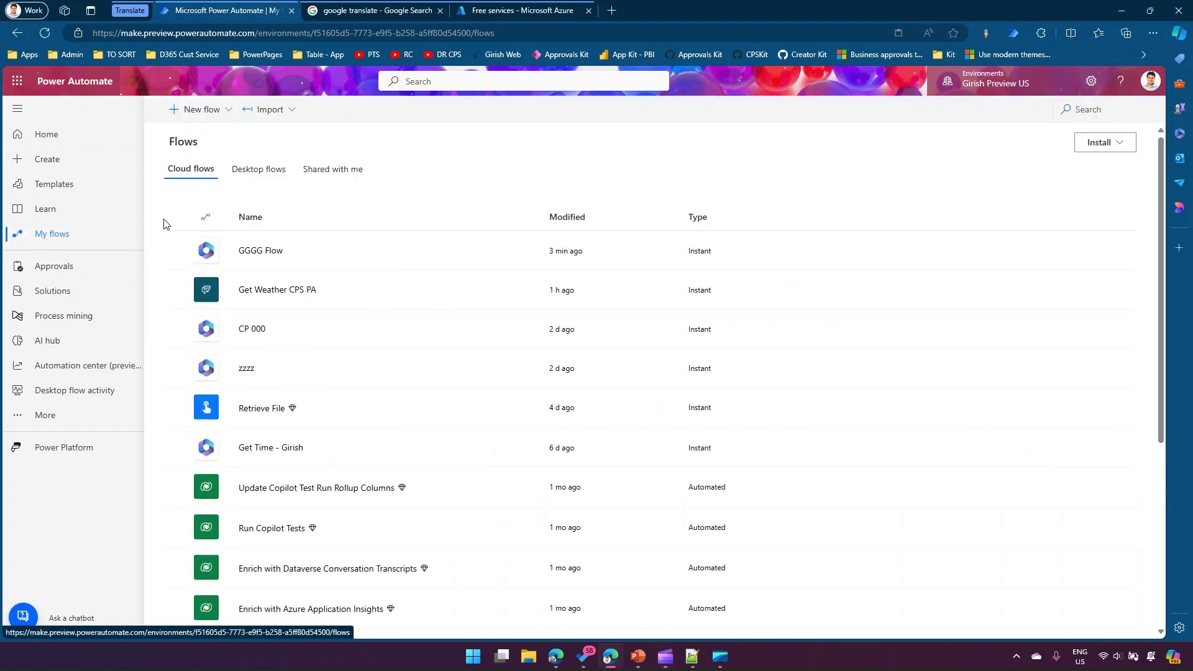
left_click(224, 111)
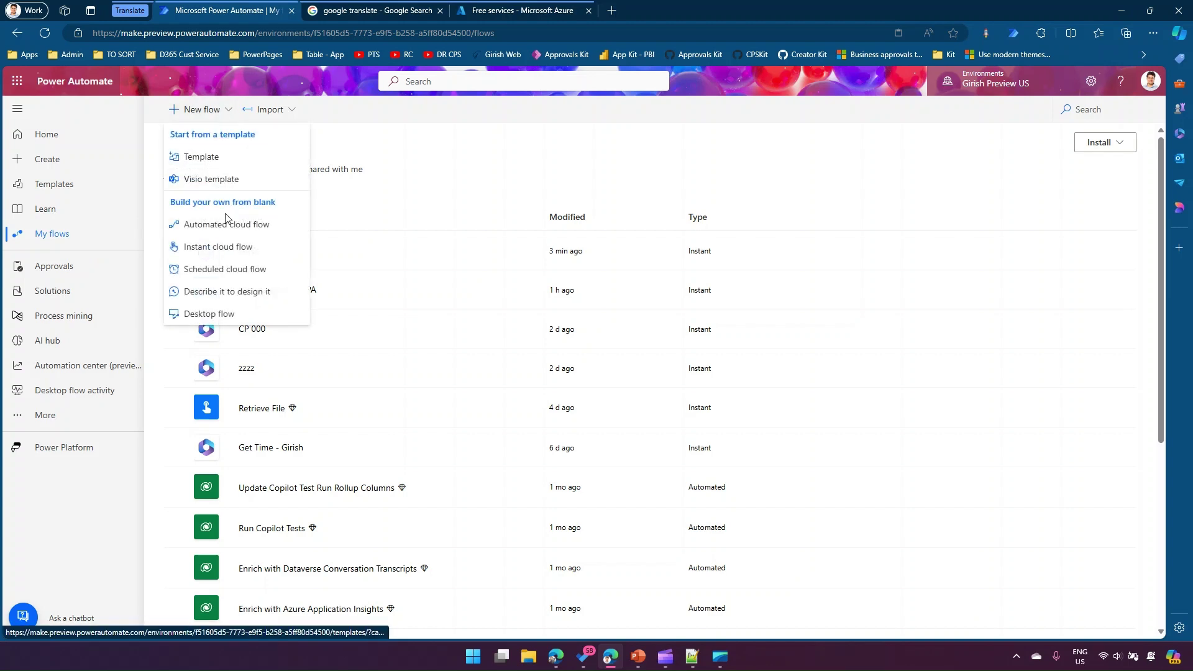
left_click(229, 246)
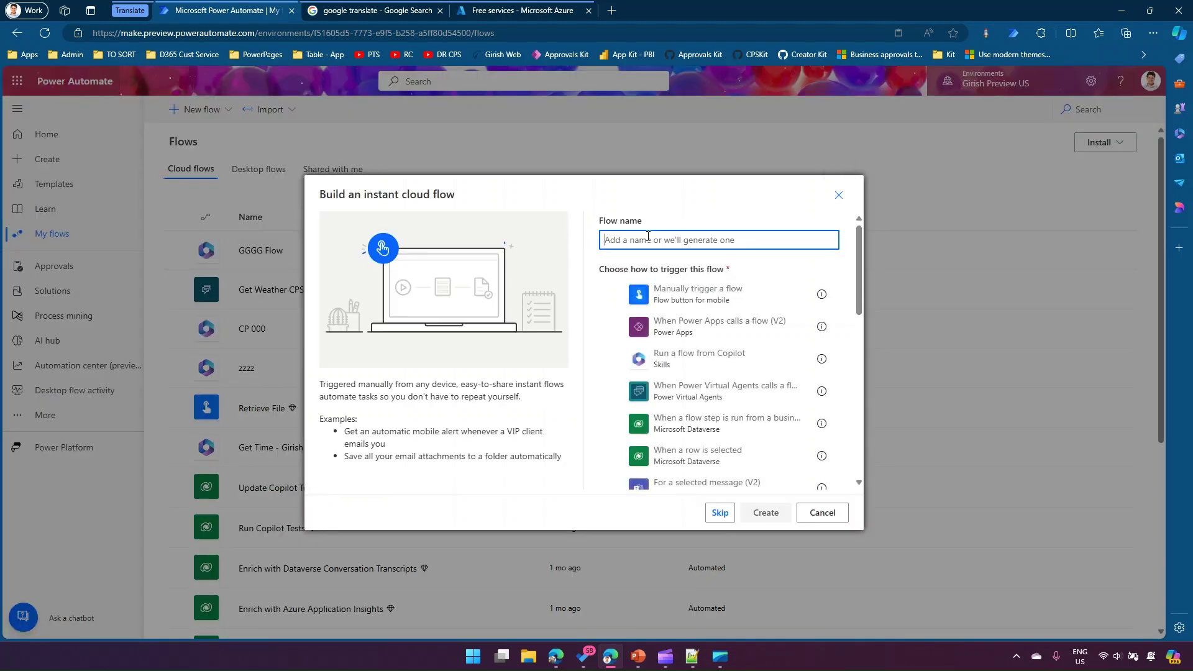
type("Translation Girish")
left_click(715, 294)
left_click(766, 512)
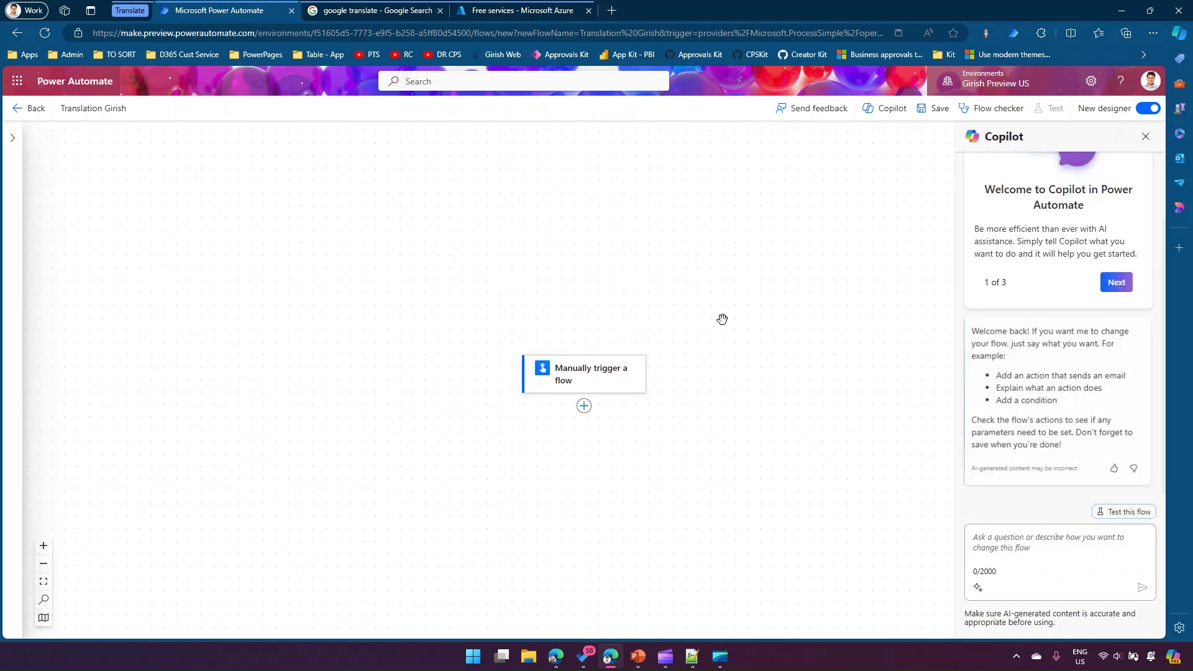
Start adding an action below the manual trigger and search the available actions for "translator".
left_click_drag(719, 350, 628, 168)
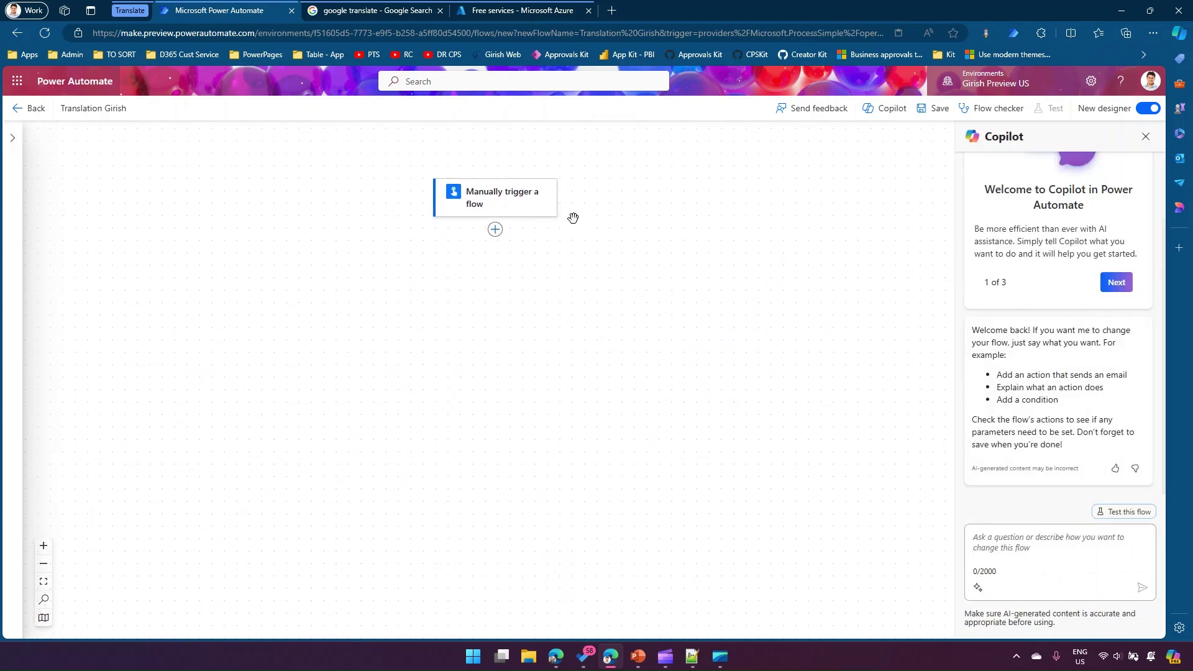
left_click(495, 230)
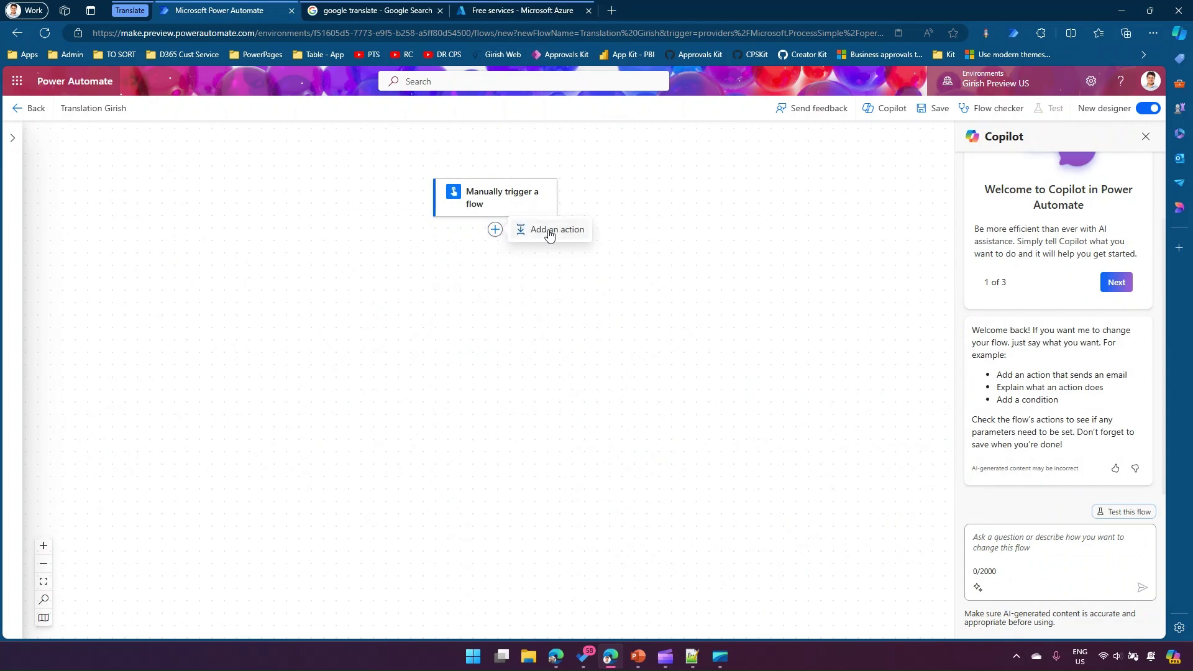
left_click(547, 230)
type("tra")
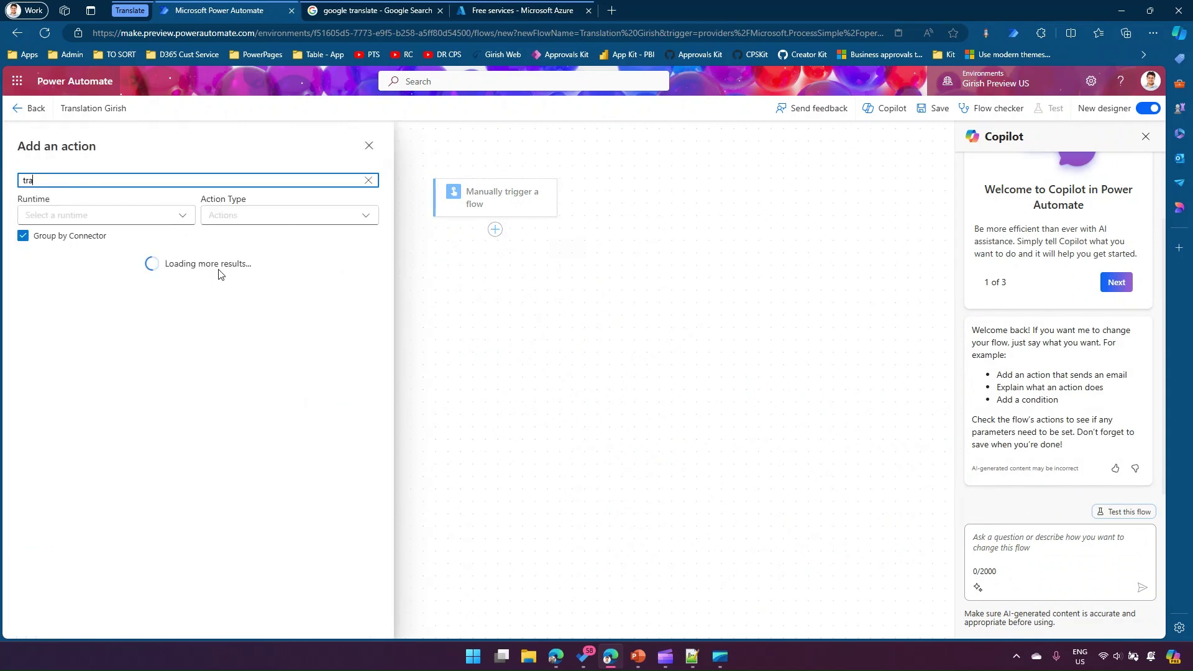
type("nslat")
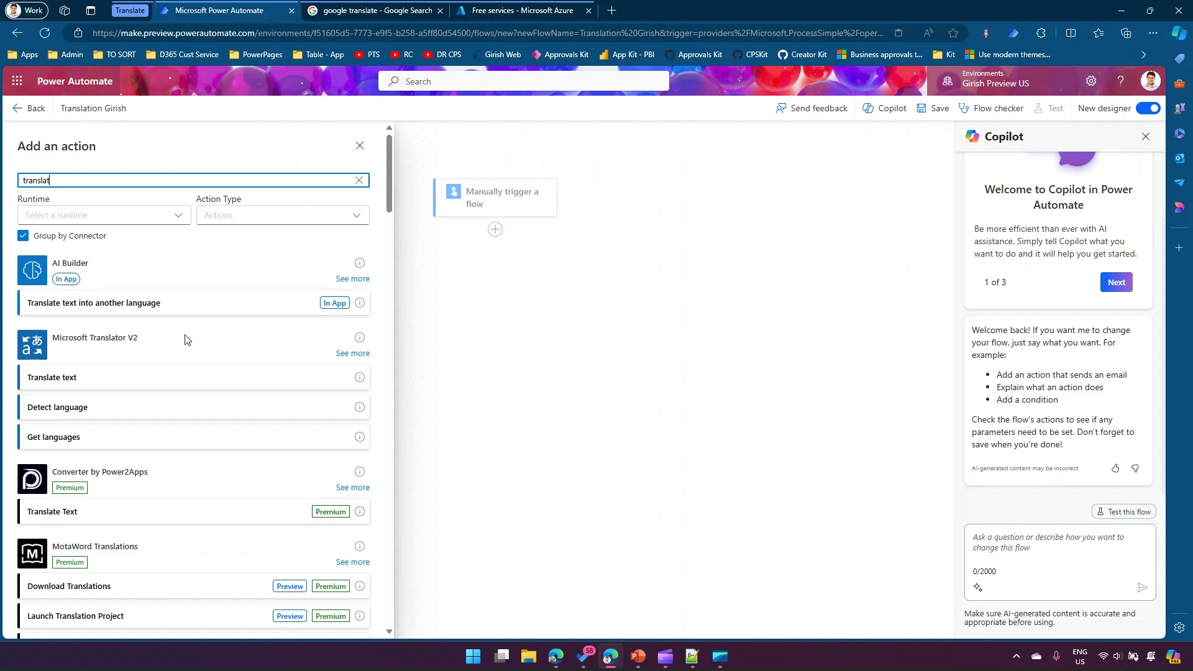
left_click(391, 205)
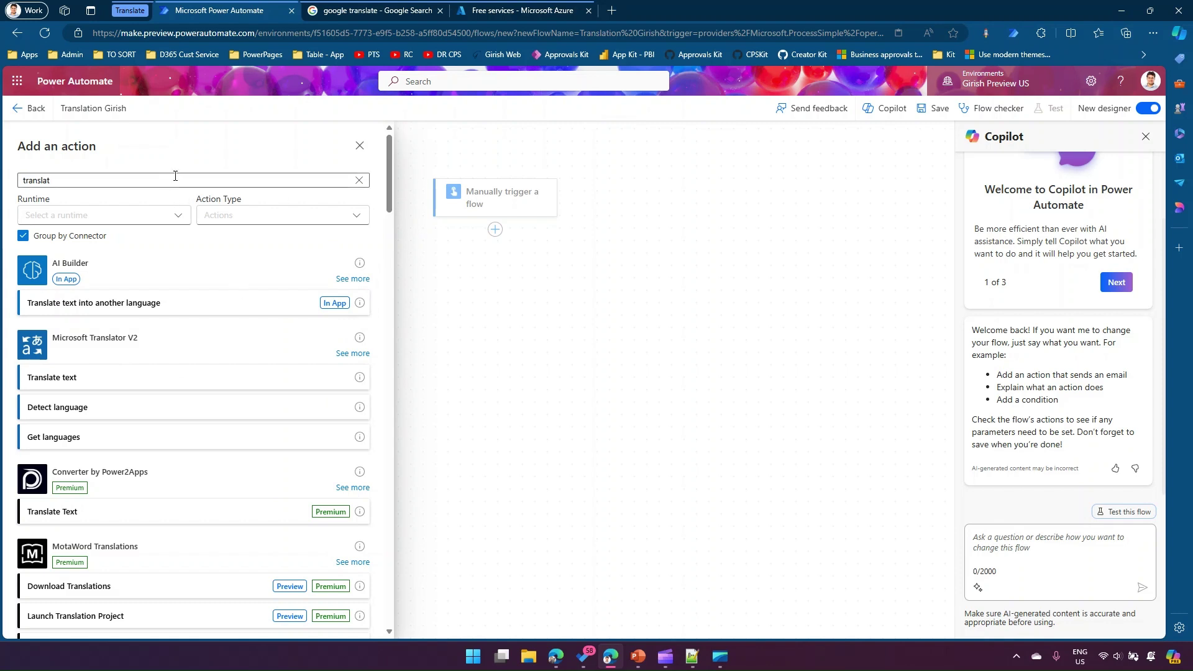
left_click(229, 180)
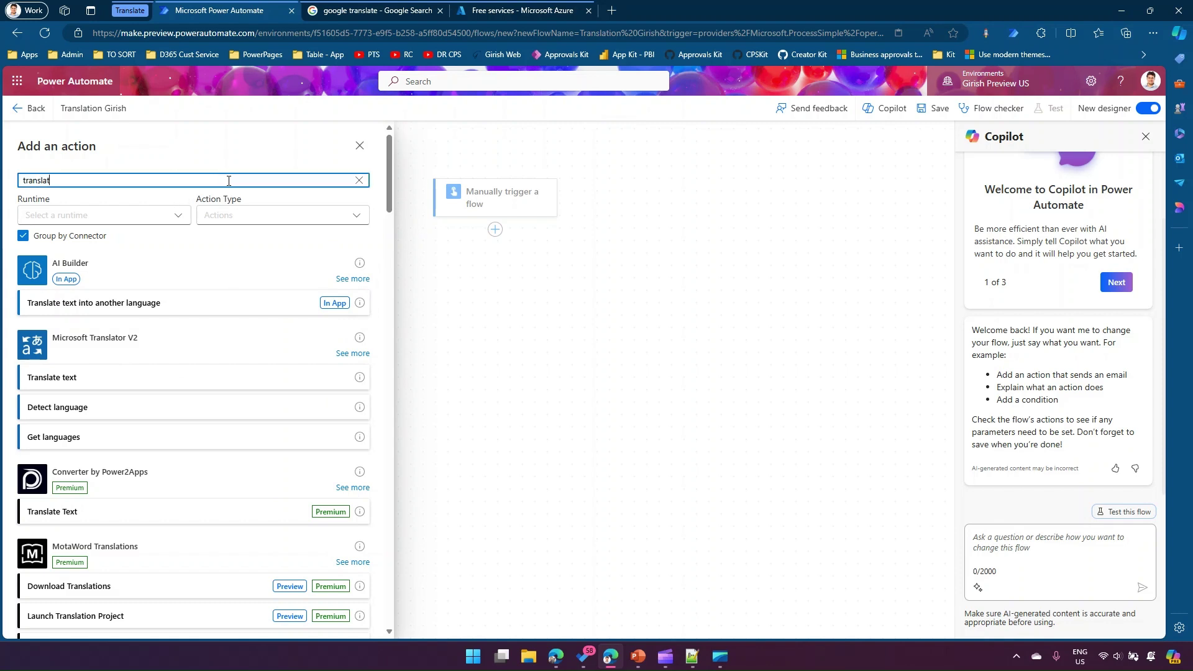
type("or")
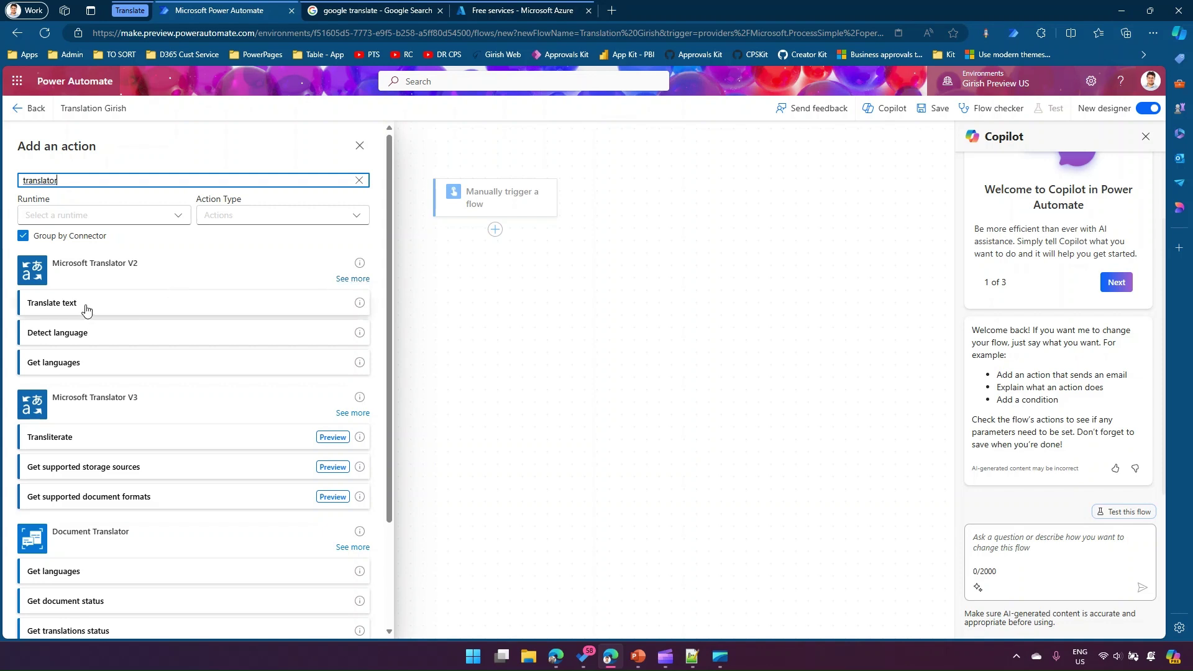
Examine the full action lists of the Microsoft Translator V2 and Microsoft Translator V3 connectors.
left_click(341, 281)
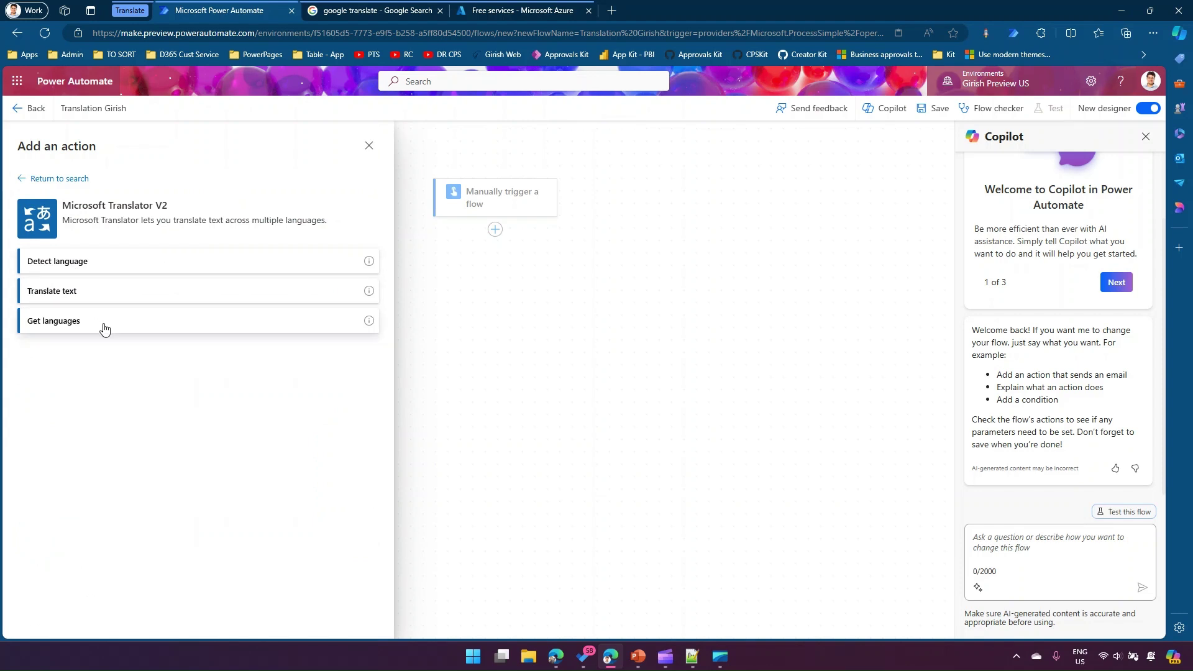
left_click(22, 179)
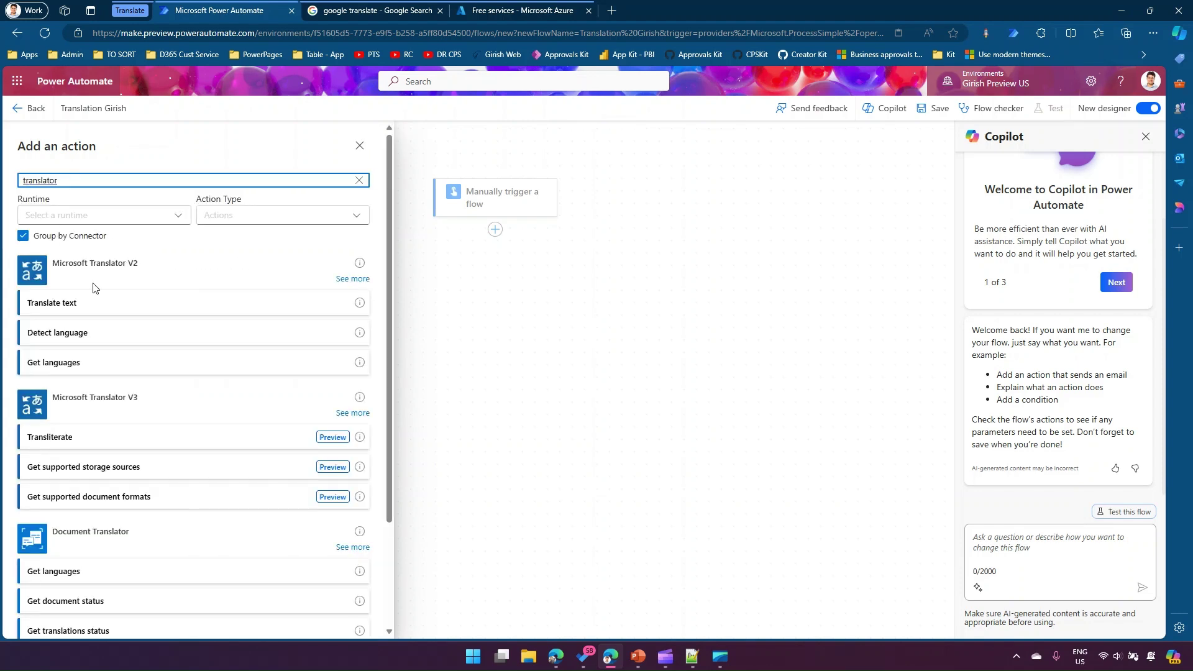
left_click(341, 413)
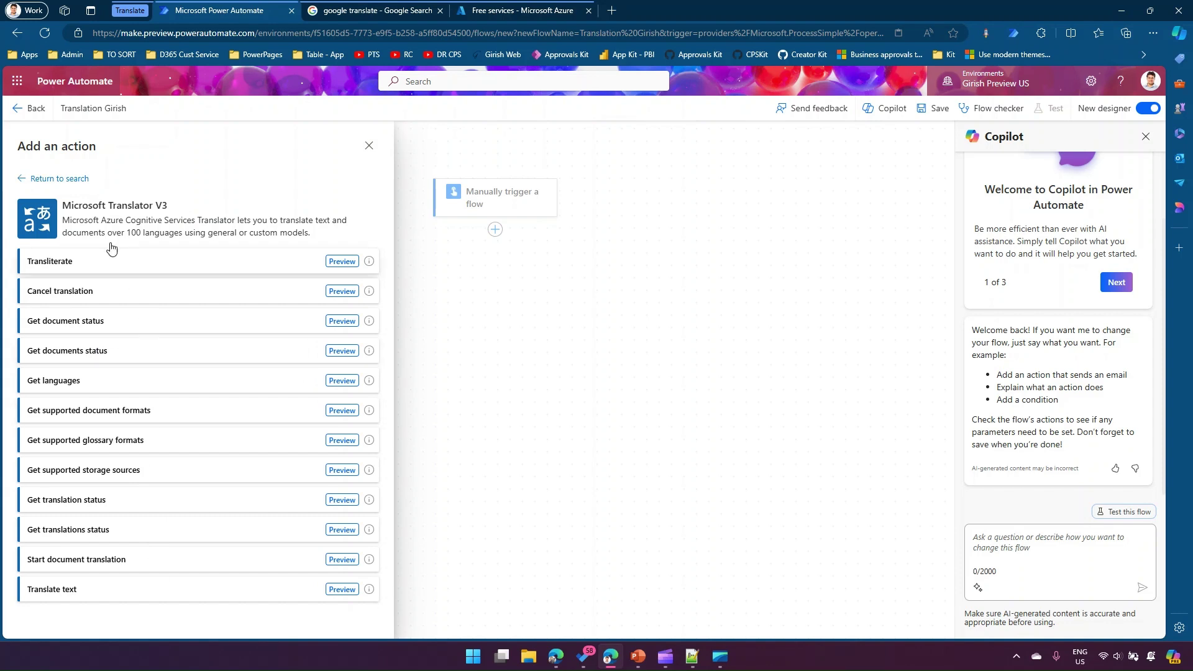
left_click(24, 182)
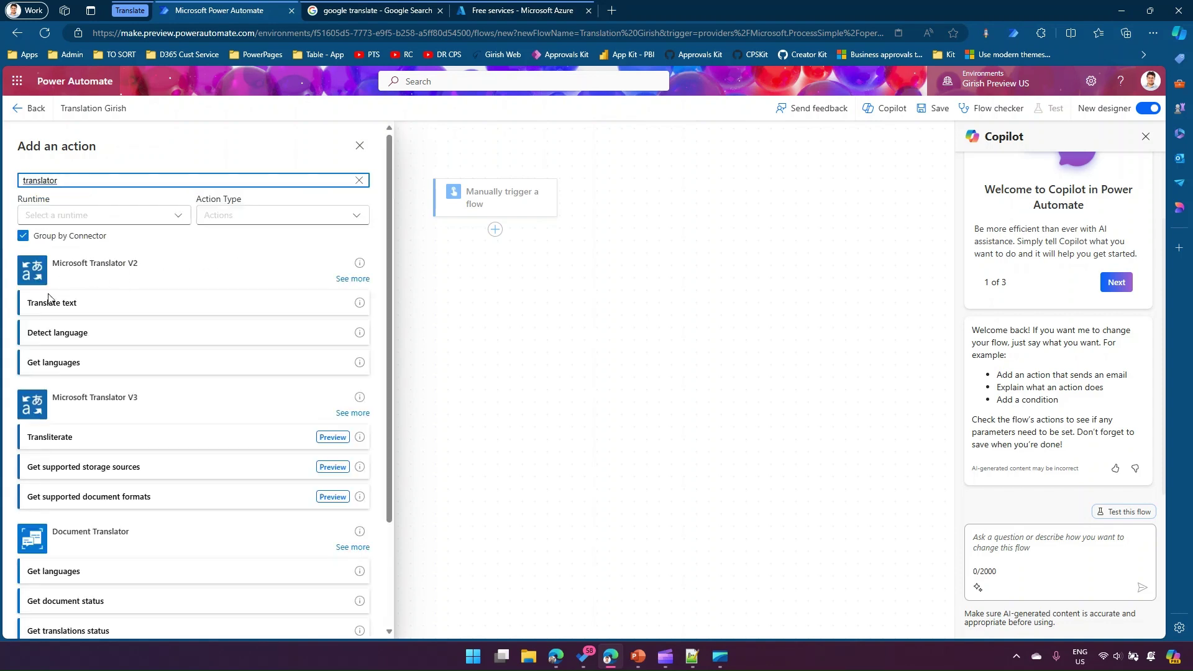
Add the Get languages action from Microsoft Translator V2 after the trigger and save the flow.
left_click(101, 278)
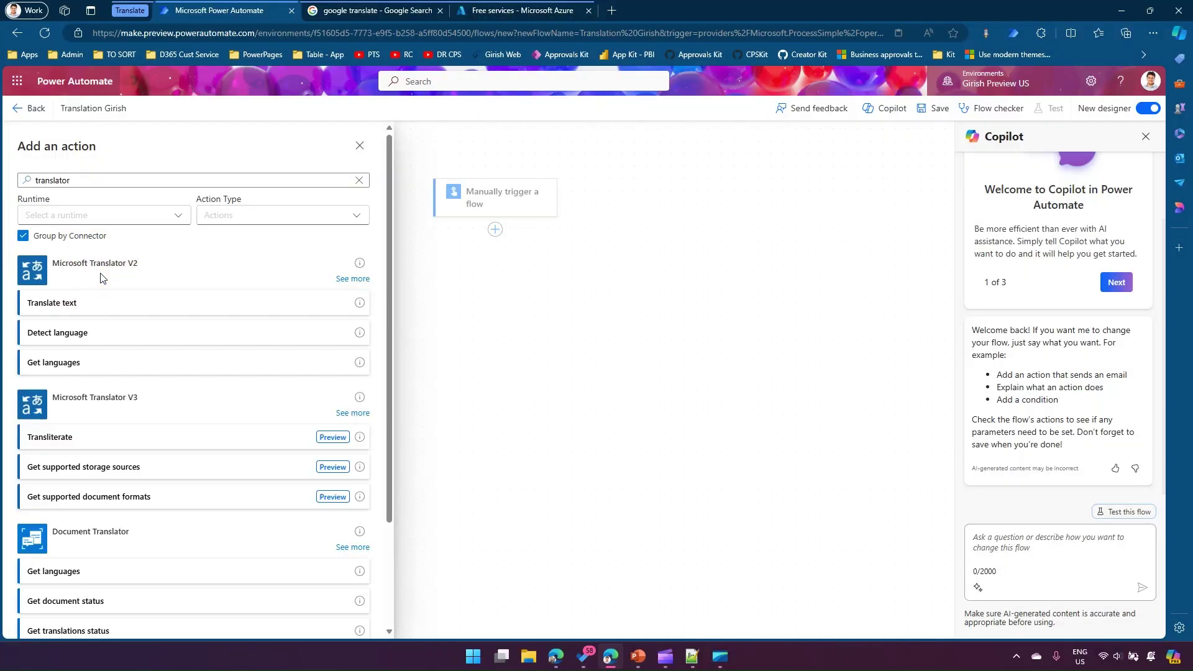
left_click(69, 369)
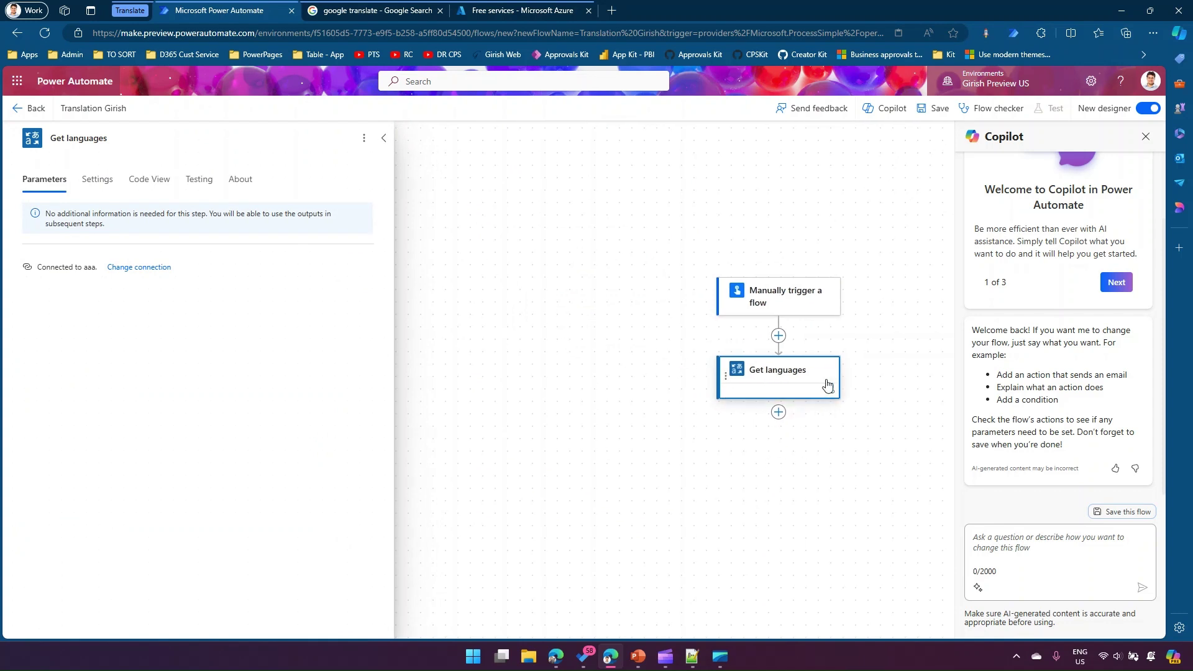
left_click(928, 109)
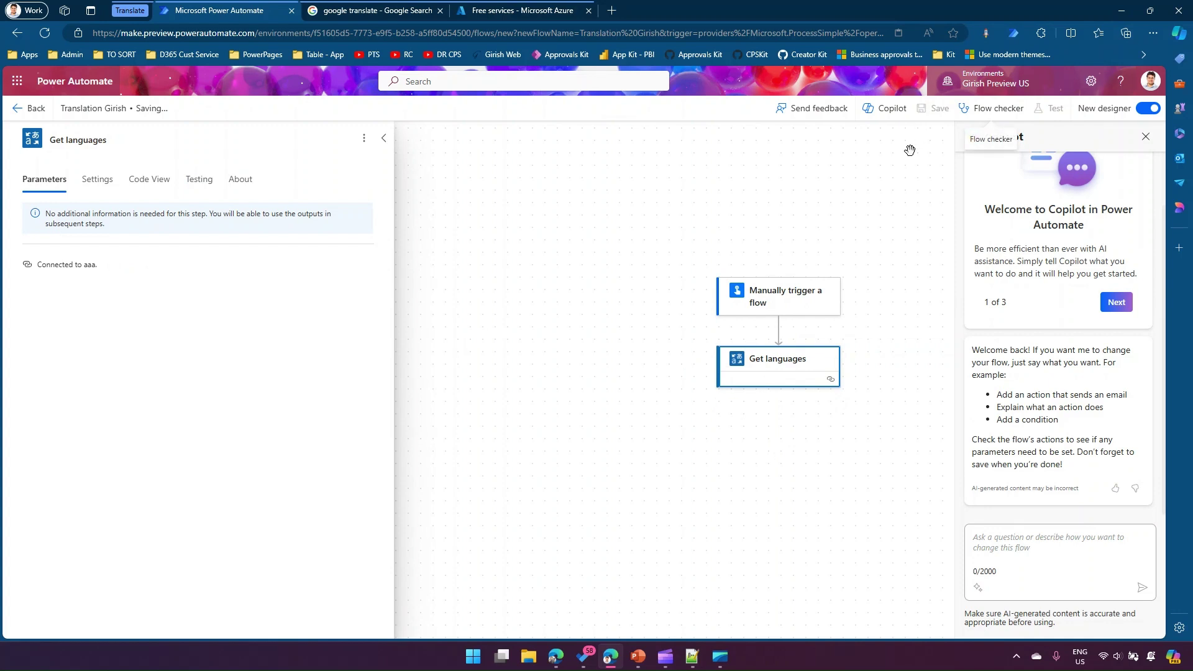
Close Copilot and the Get languages action details to clear the flow canvas.
left_click(1146, 138)
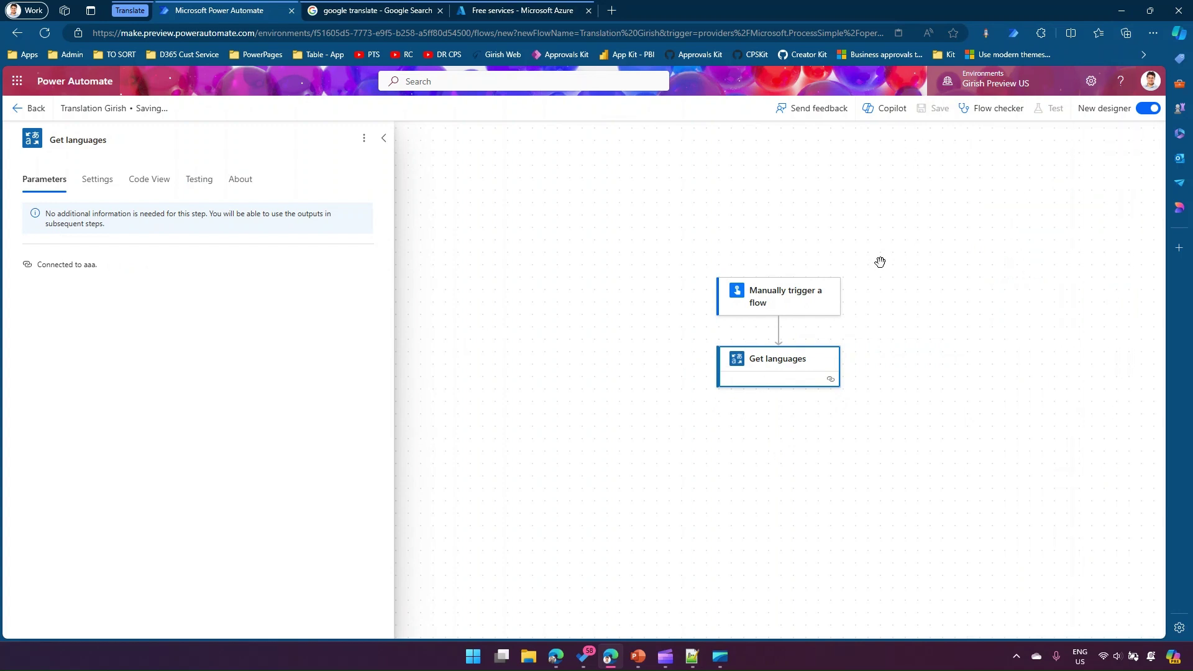
left_click(905, 209)
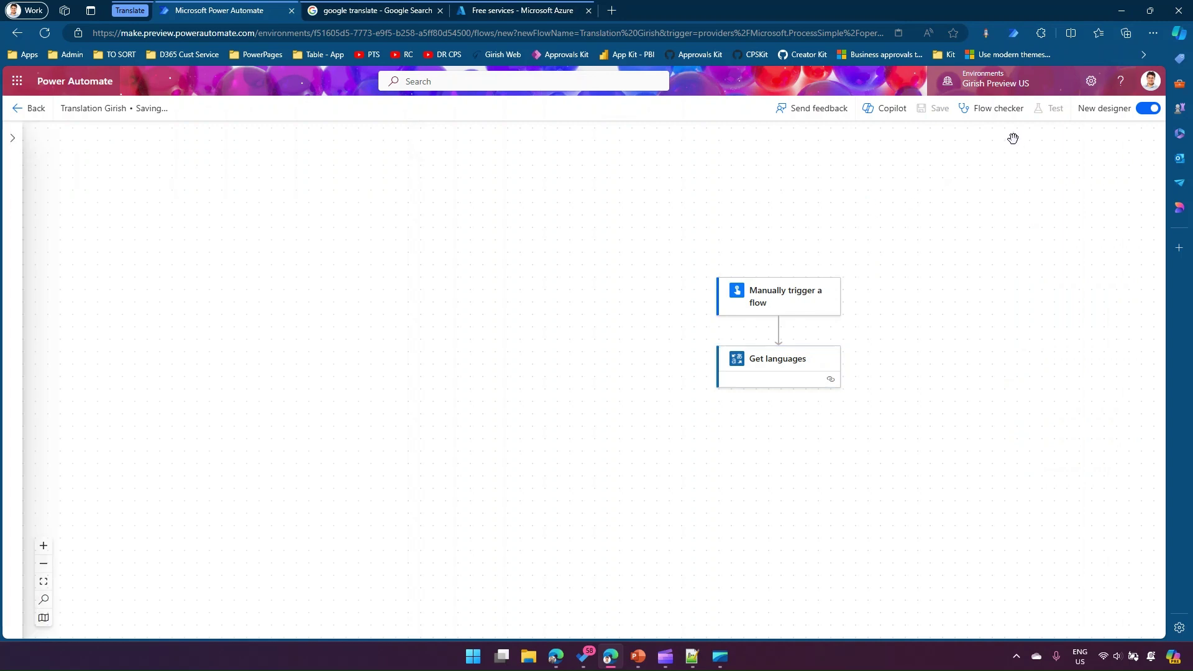
left_click_drag(881, 241, 643, 202)
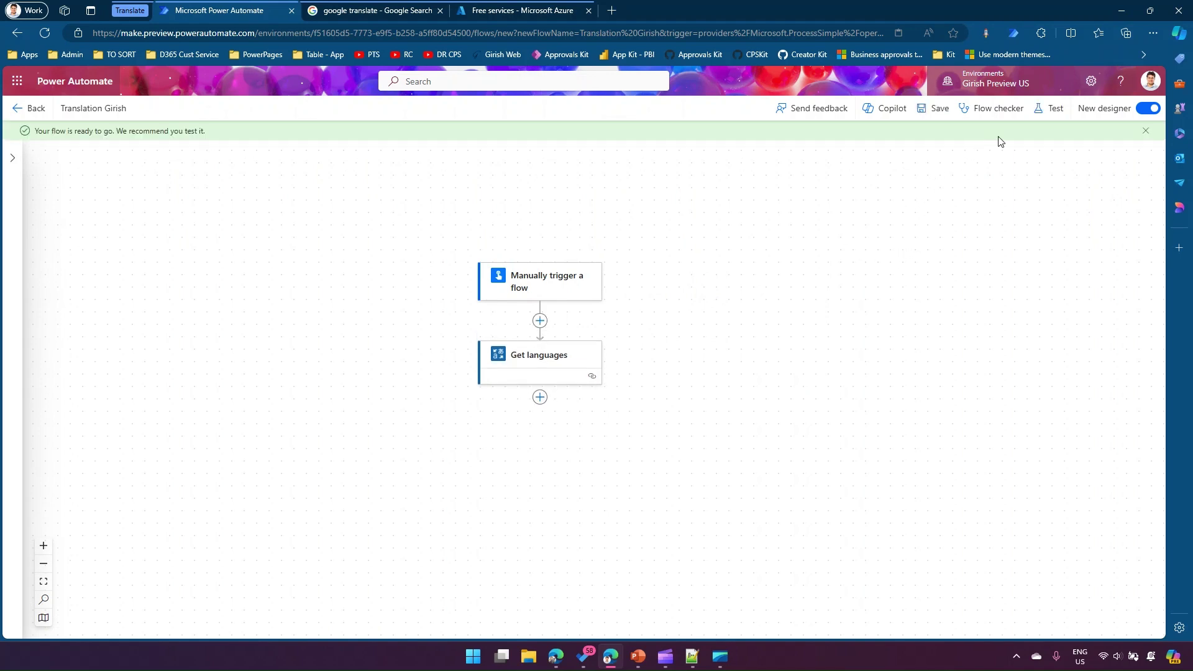
Test the flow manually using the existing Microsoft Translator V2 connection.
left_click(1050, 109)
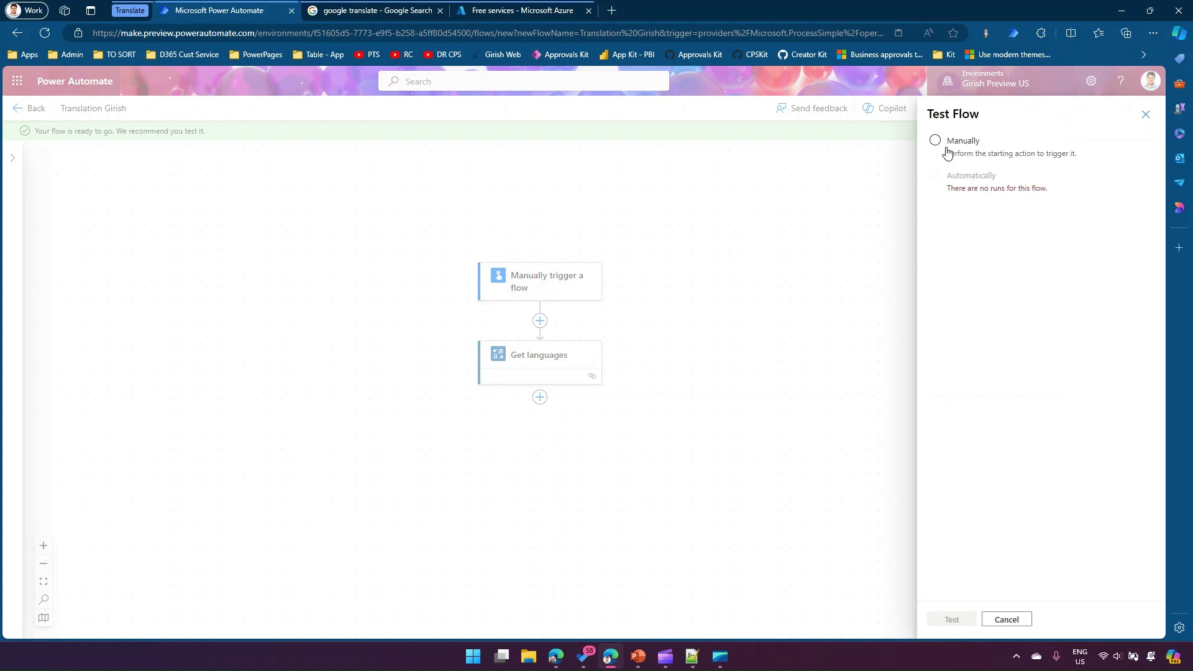
left_click(957, 158)
left_click(952, 619)
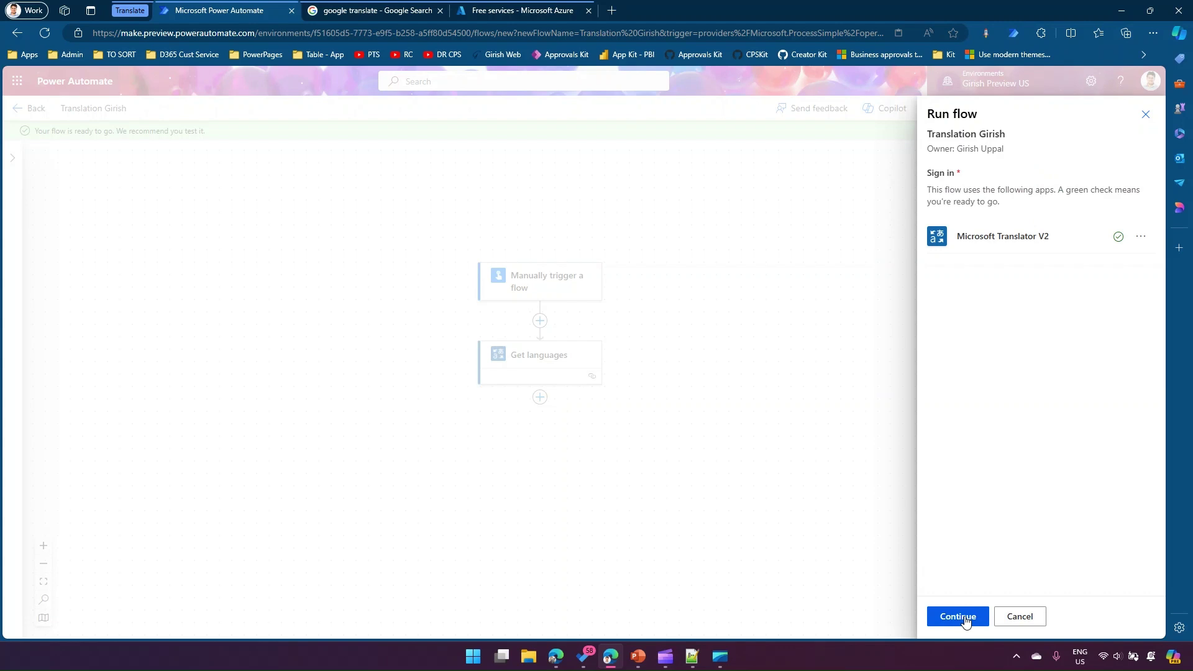
left_click(957, 616)
left_click(969, 621)
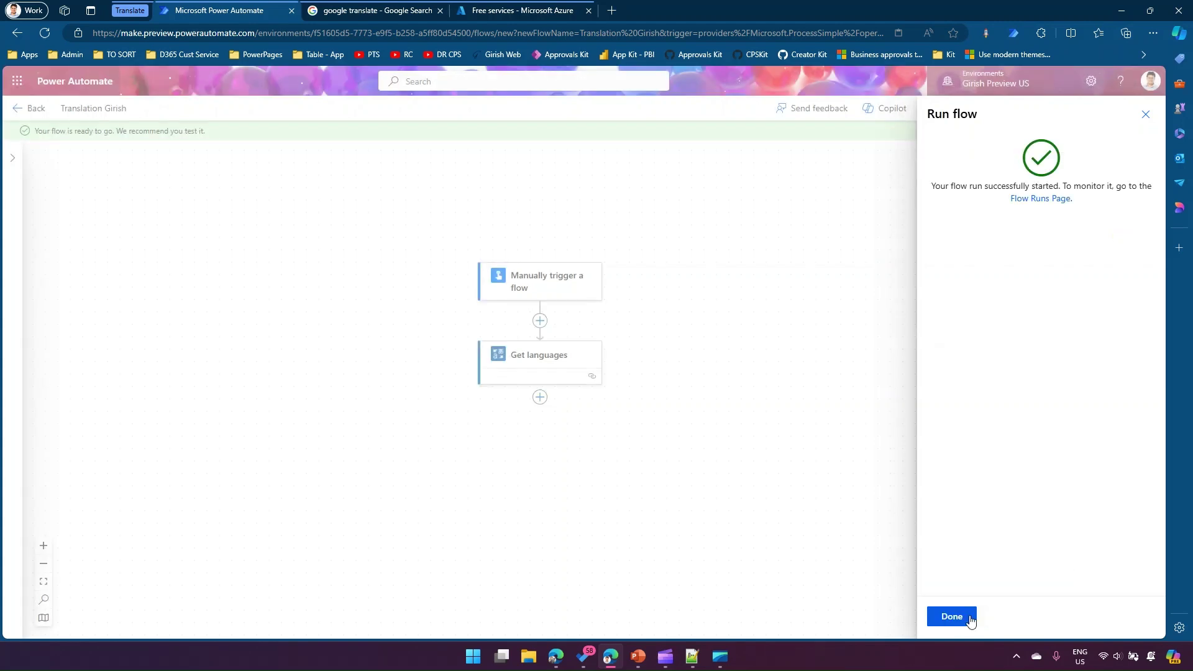
left_click(951, 617)
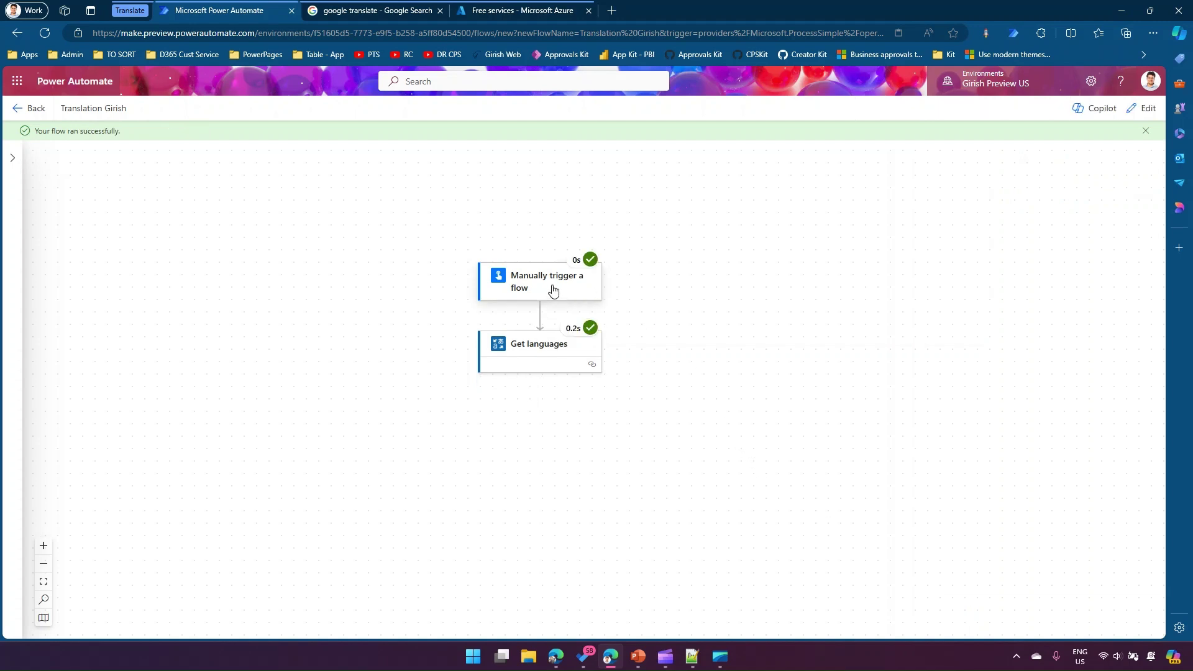
Examine the Get languages run outputs, checking the status code and the language codes and names in the body.
left_click(552, 358)
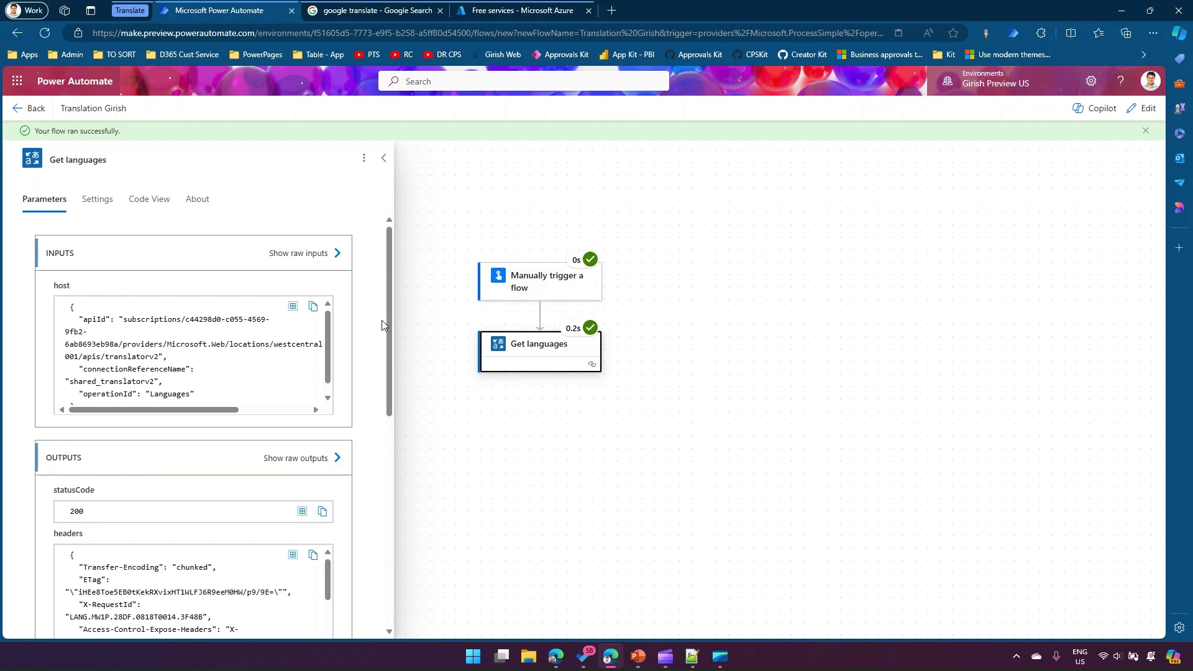
scroll(390, 324, "down", 4)
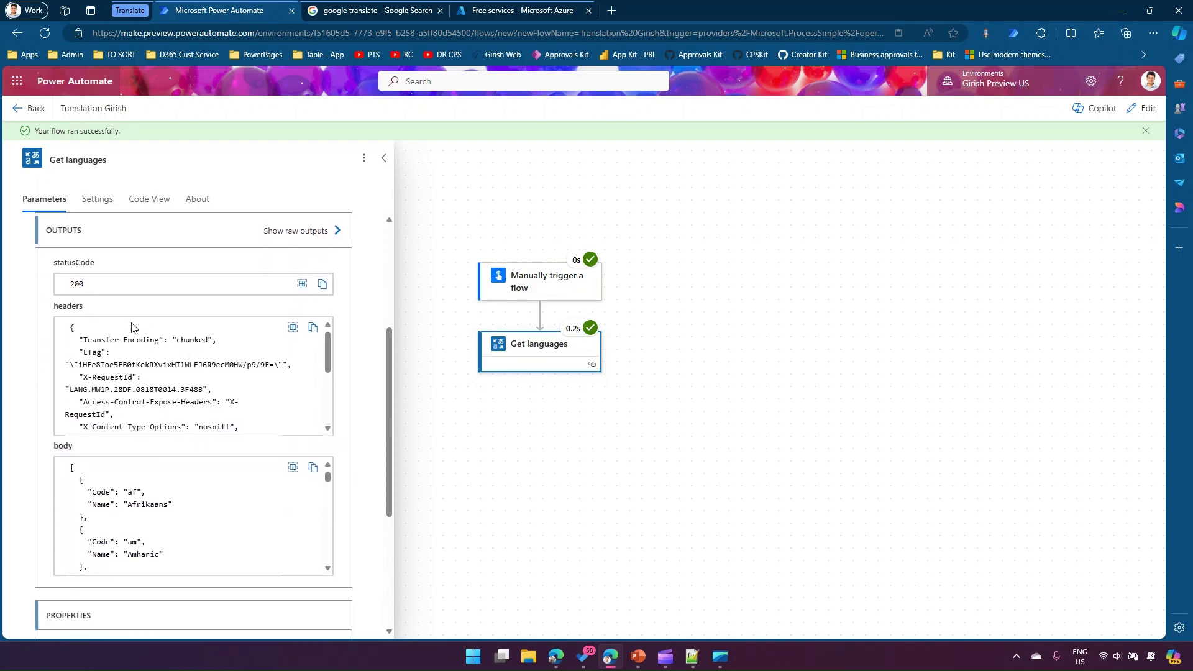
left_click_drag(91, 285, 64, 285)
left_click_drag(328, 483, 340, 569)
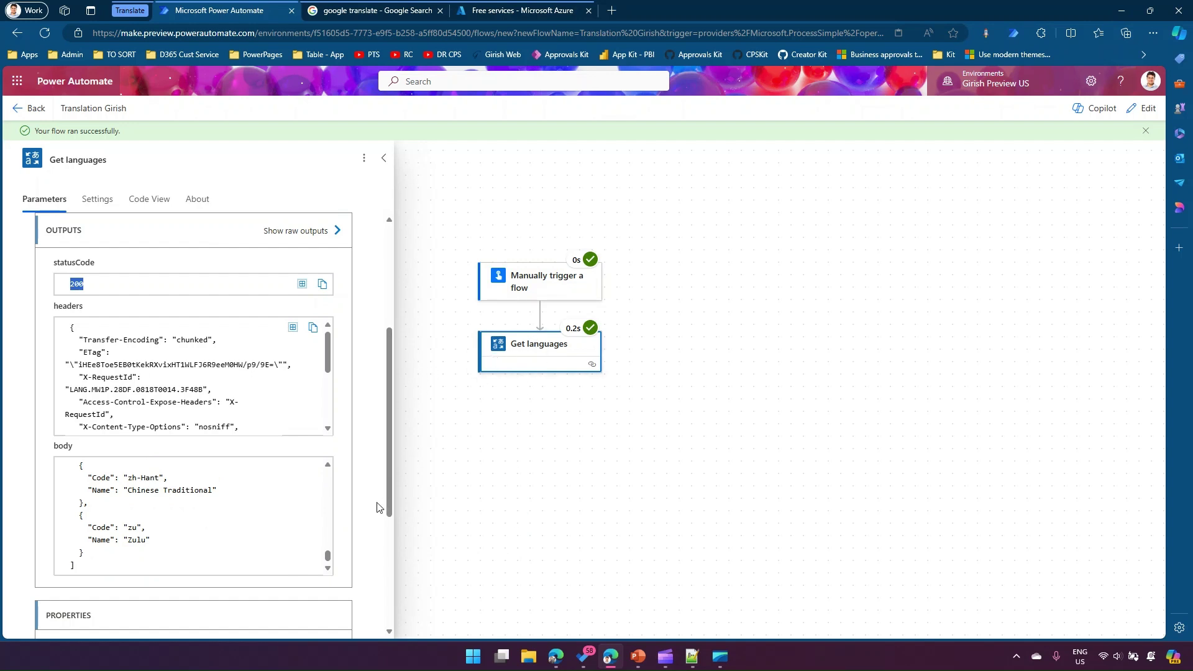
left_click_drag(328, 561, 330, 537)
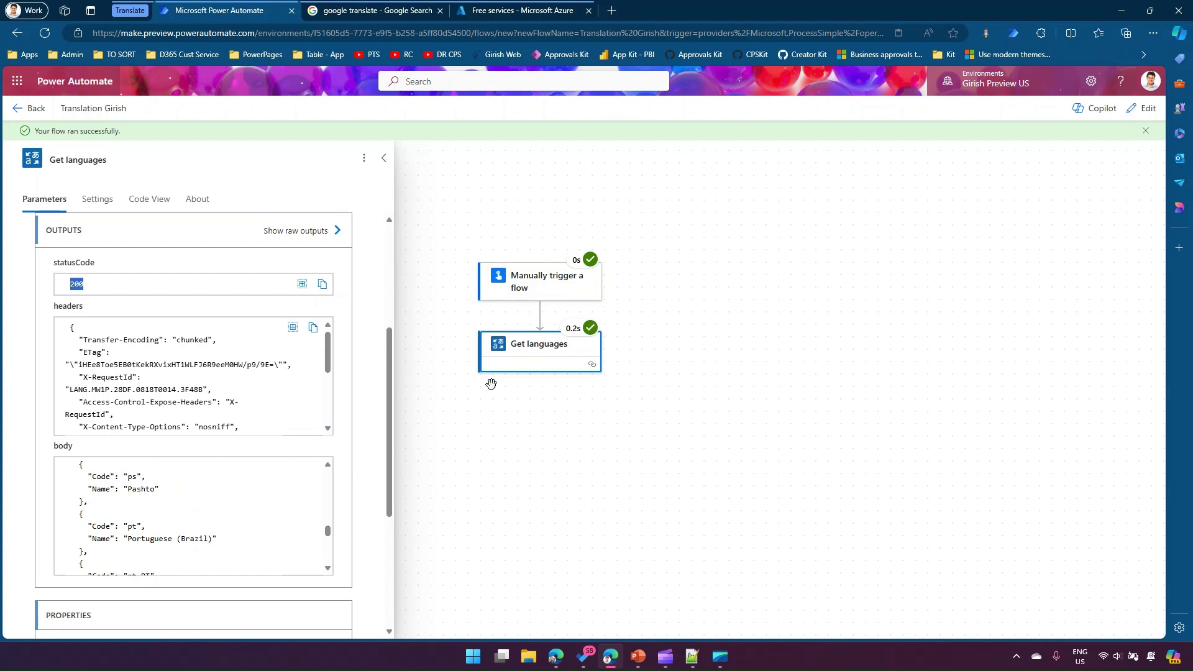
Return to the flow's details page and dismiss the flow-ready notice.
left_click(31, 111)
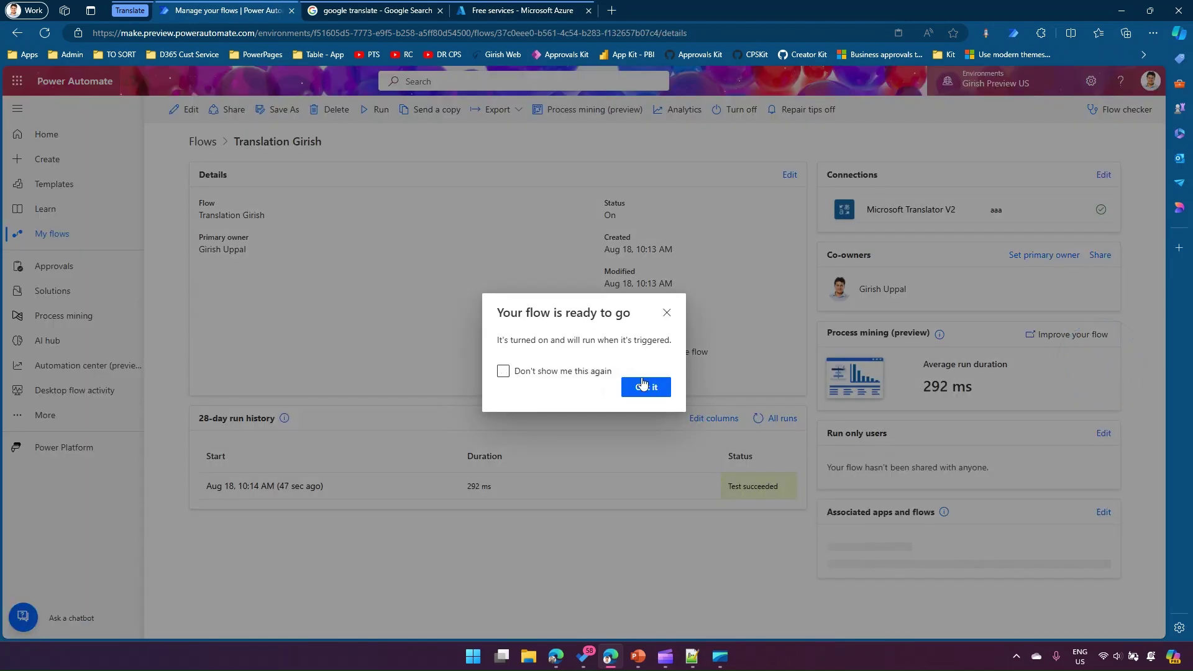
left_click(602, 372)
left_click(650, 452)
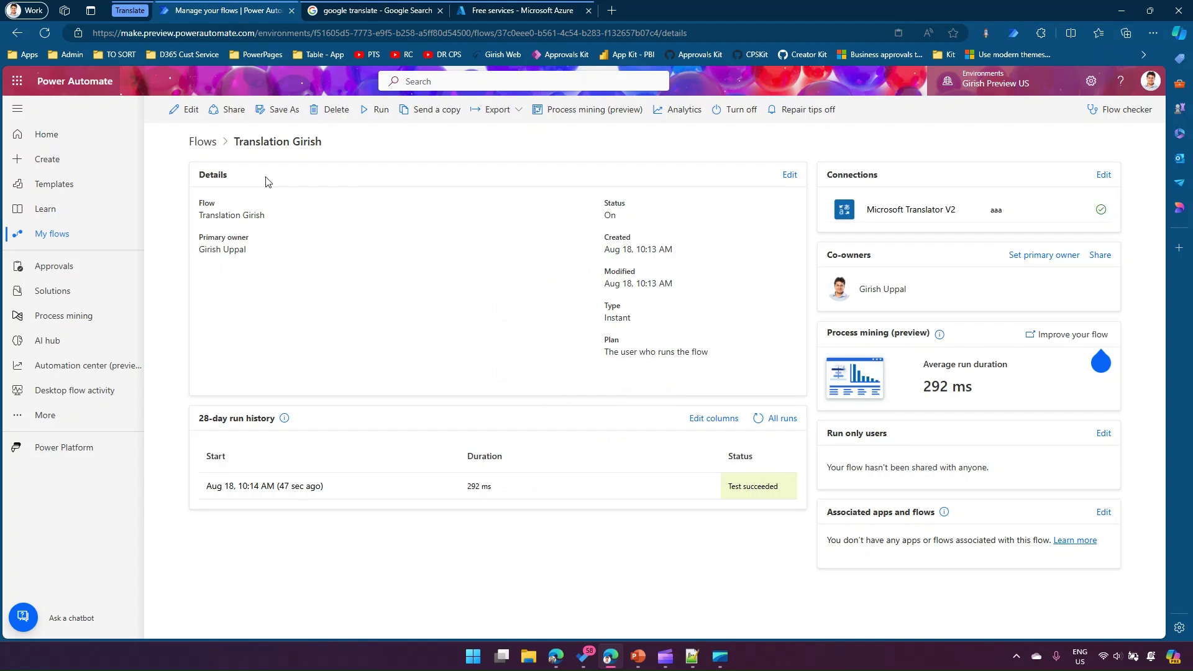
Examine the available display languages and regional formats in the Power Automate settings, leaving without saving changes.
left_click(1092, 81)
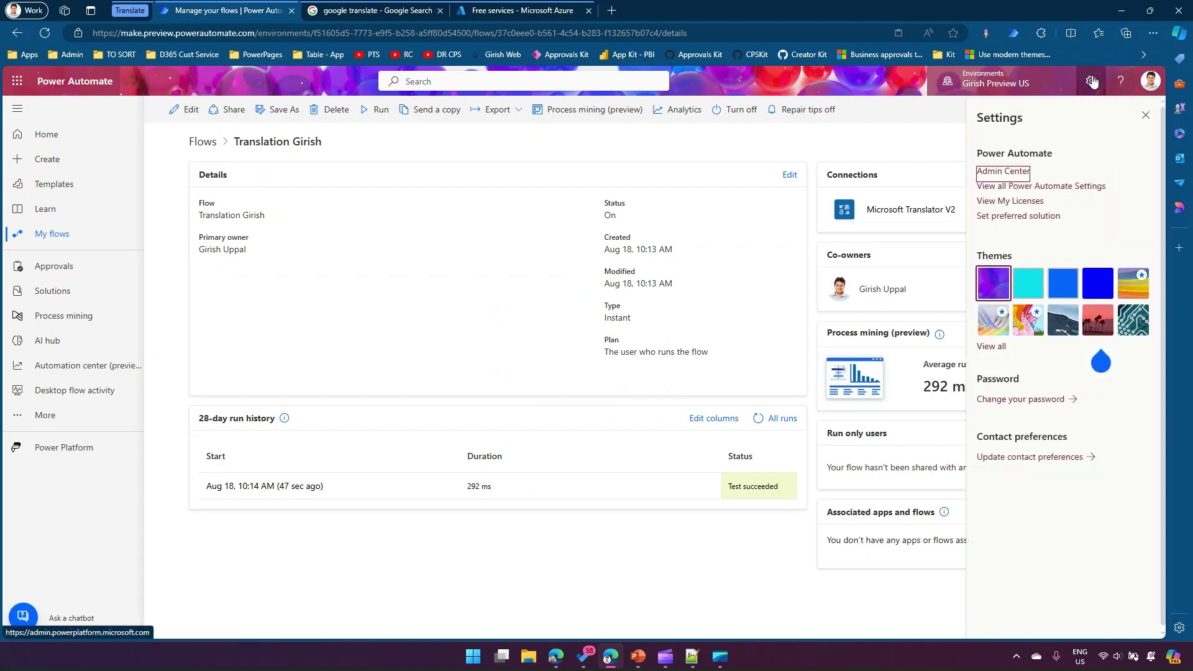
left_click(1027, 186)
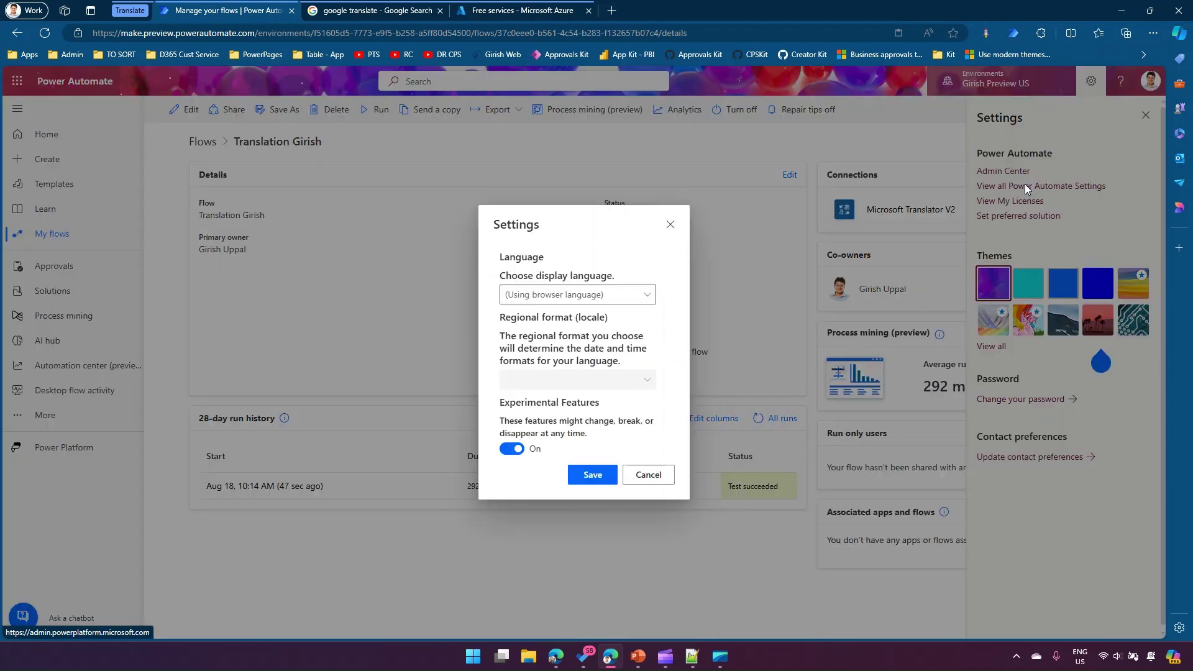
left_click(644, 301)
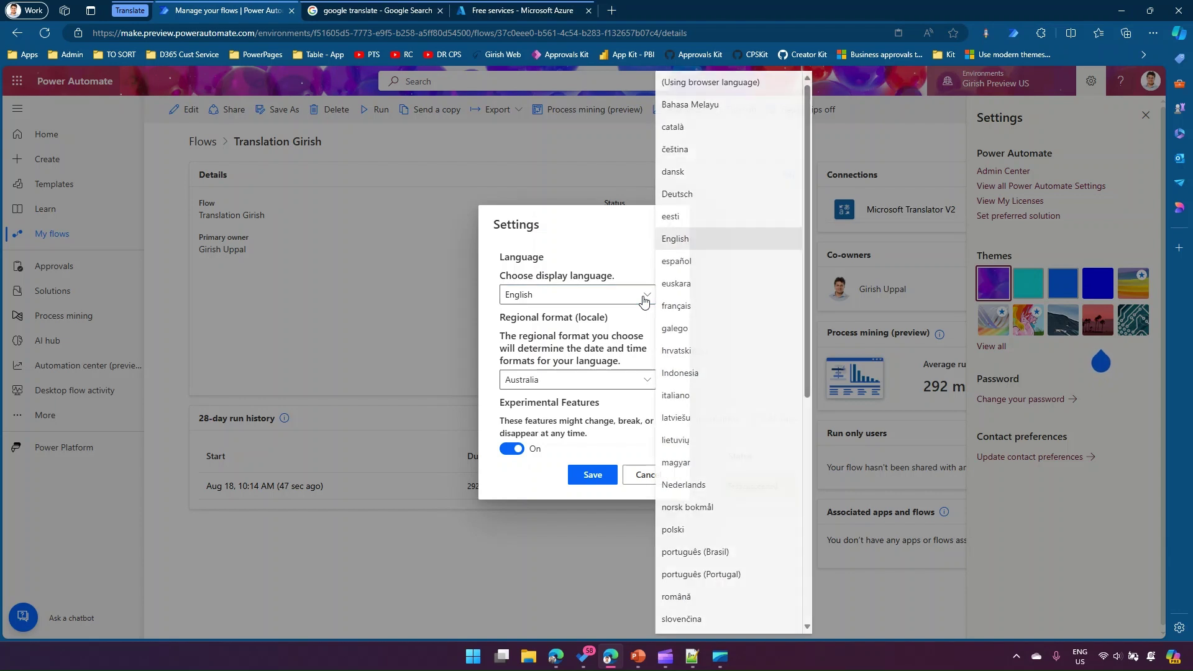
left_click(616, 339)
left_click(647, 380)
left_click(646, 296)
left_click(646, 296)
left_click_drag(807, 218, 802, 149)
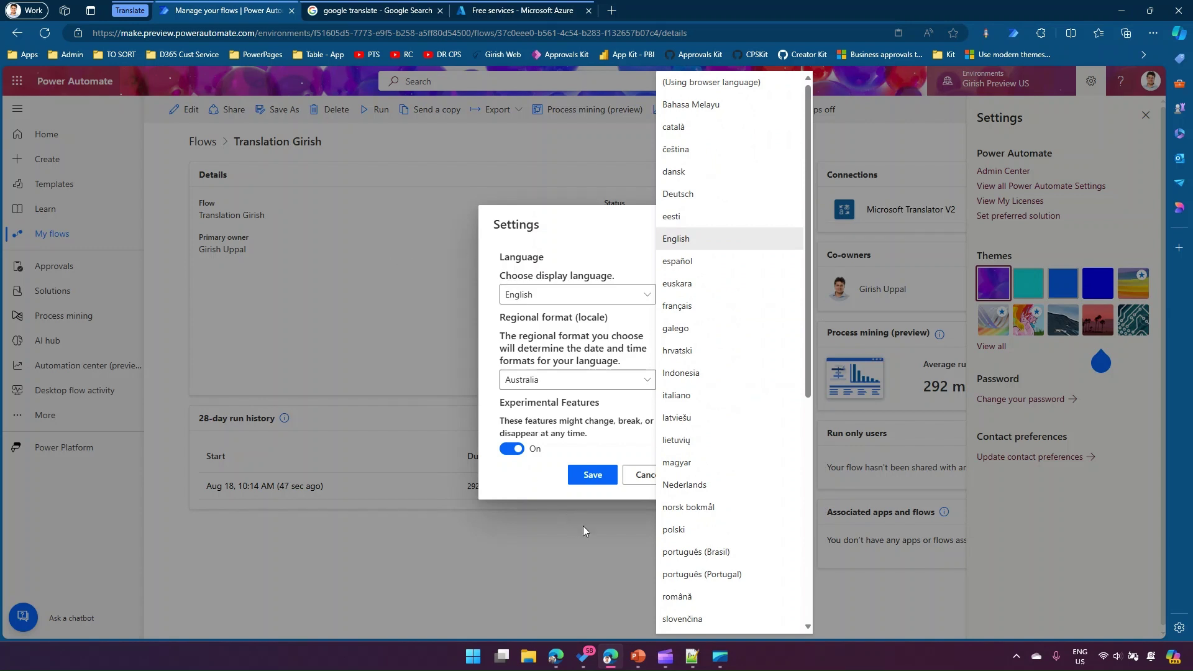
left_click(635, 479)
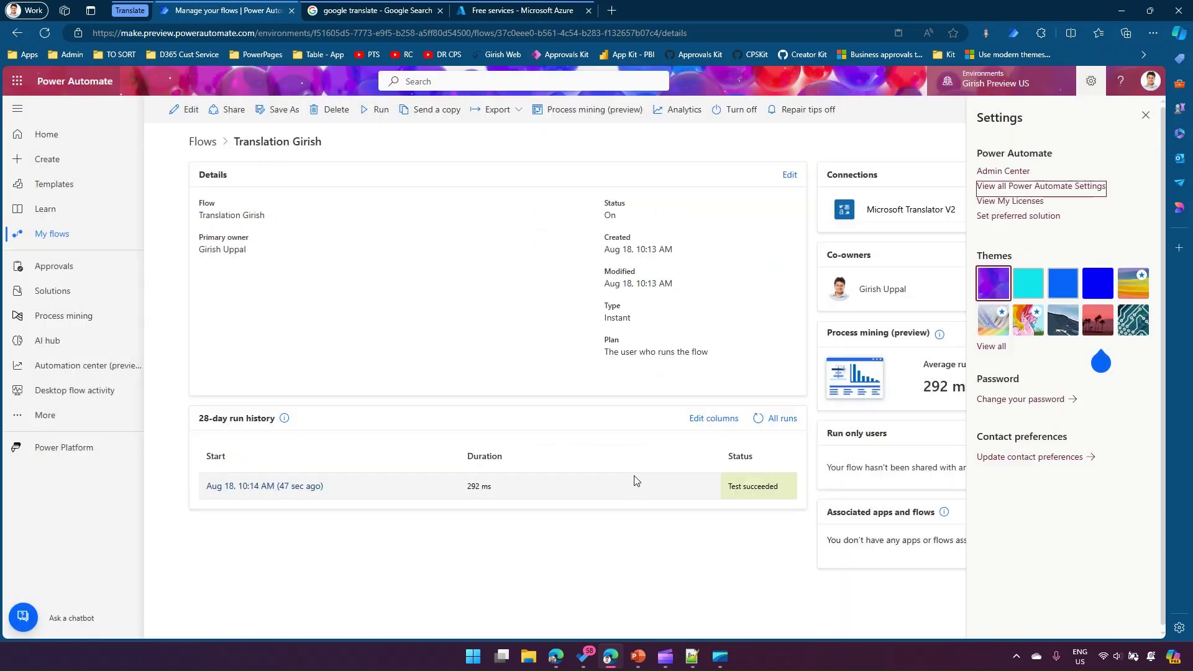
Open the flow for editing and add the Microsoft Translator V2 Detect language action after Get languages.
left_click(182, 110)
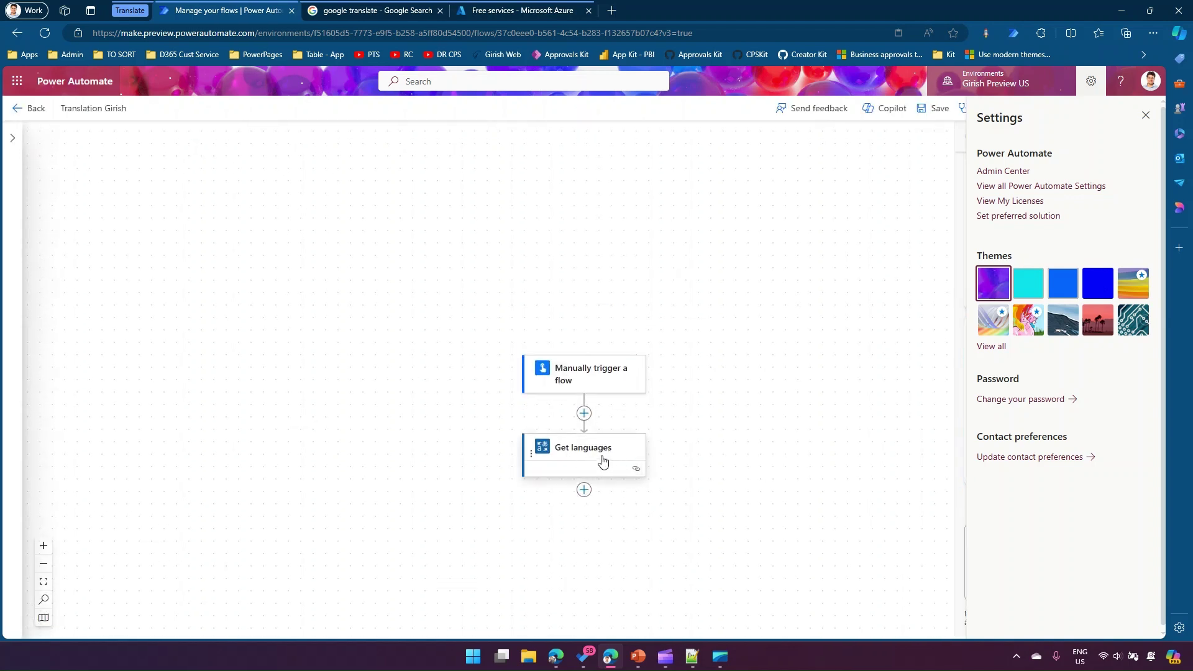
scroll(585, 460, "down", 1)
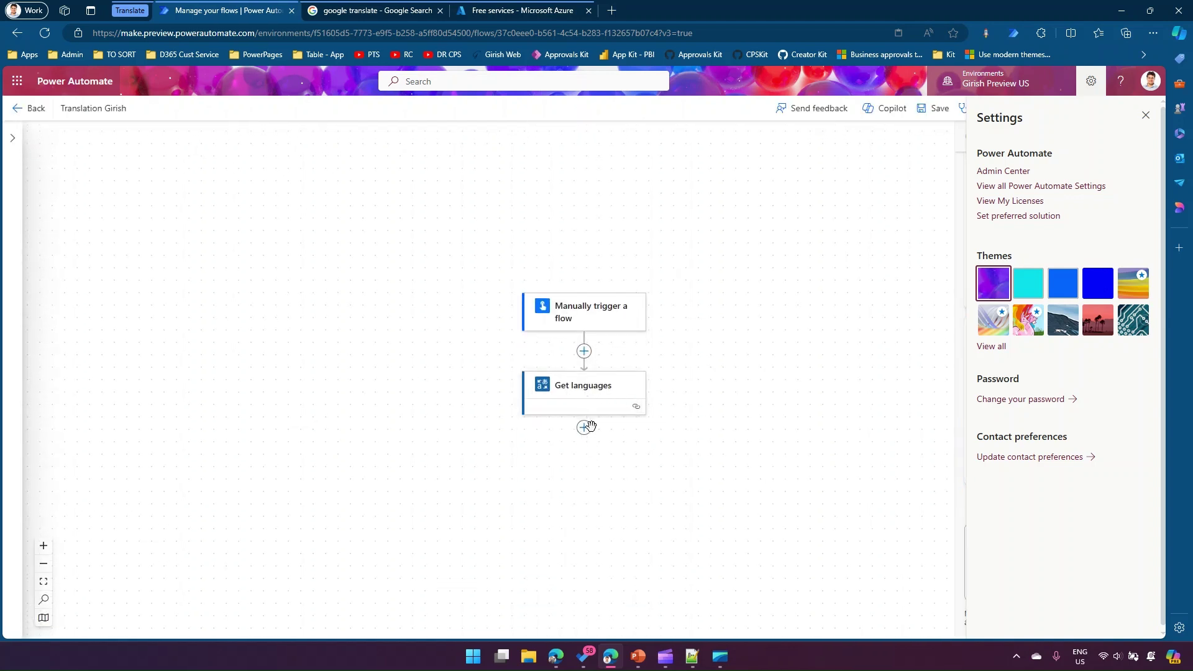
left_click(585, 429)
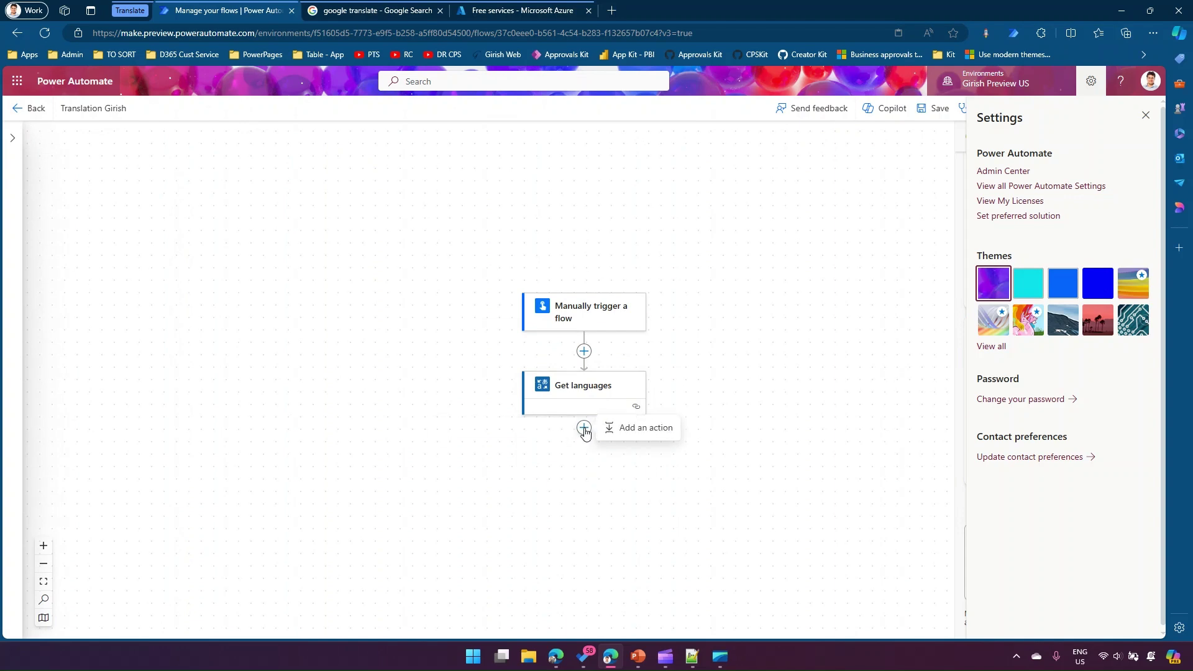
left_click(638, 430)
type("trasn")
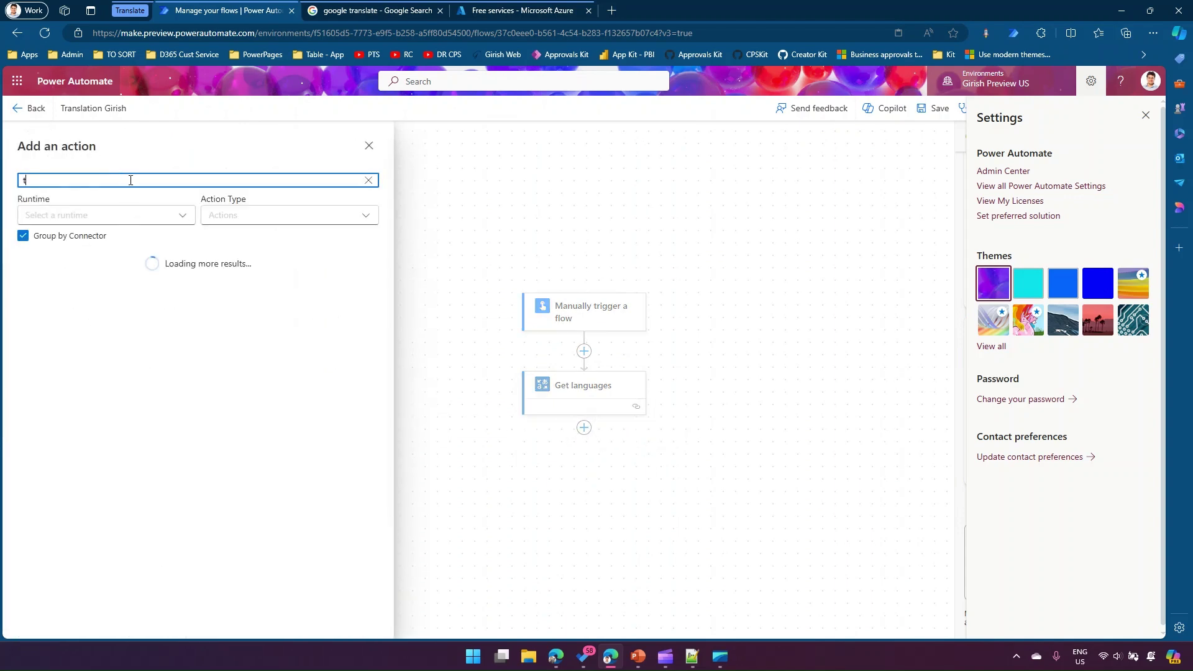
key("BackSpace")
key("BackSpace")
type("nsla")
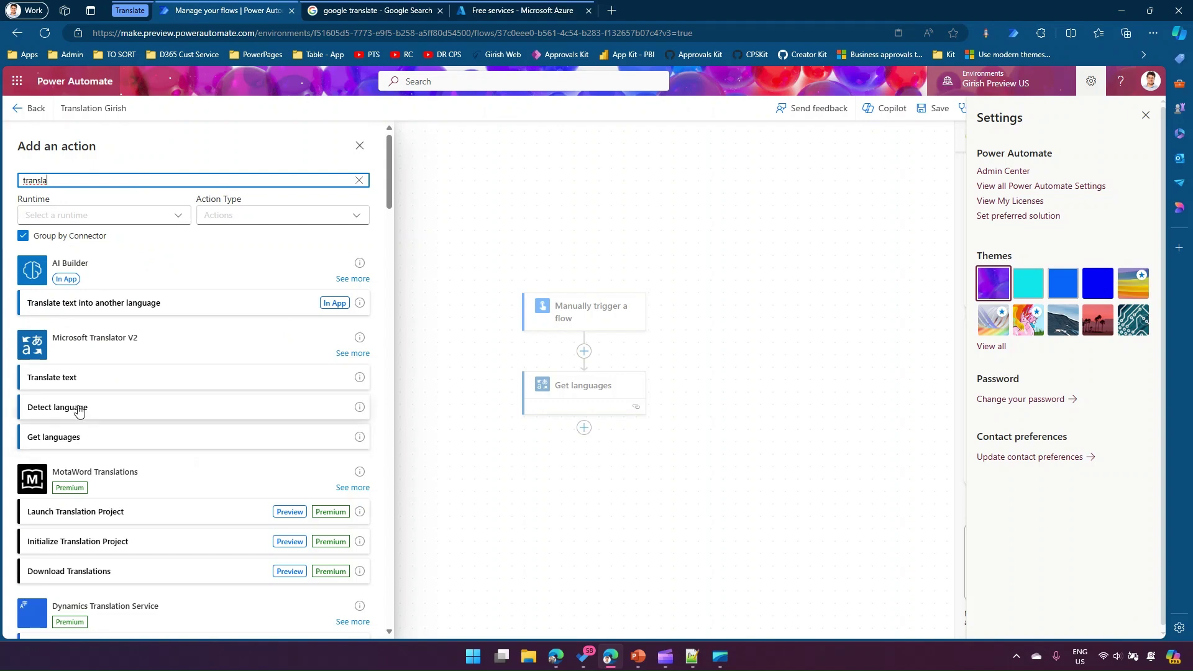
left_click(78, 412)
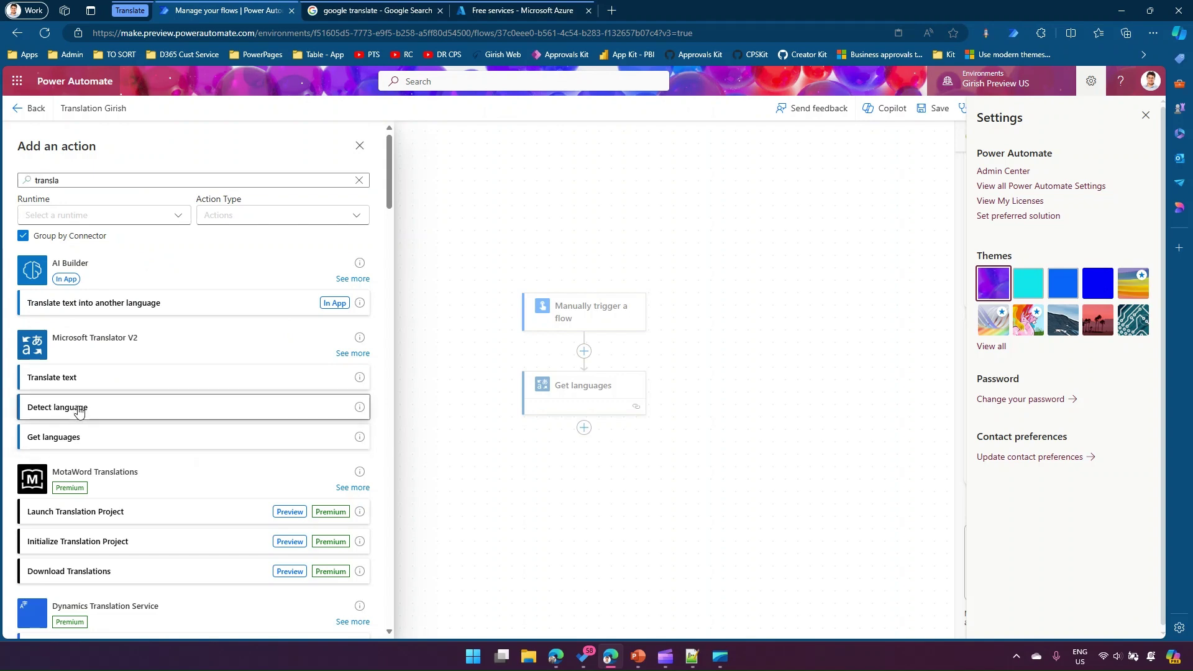
left_click(342, 414)
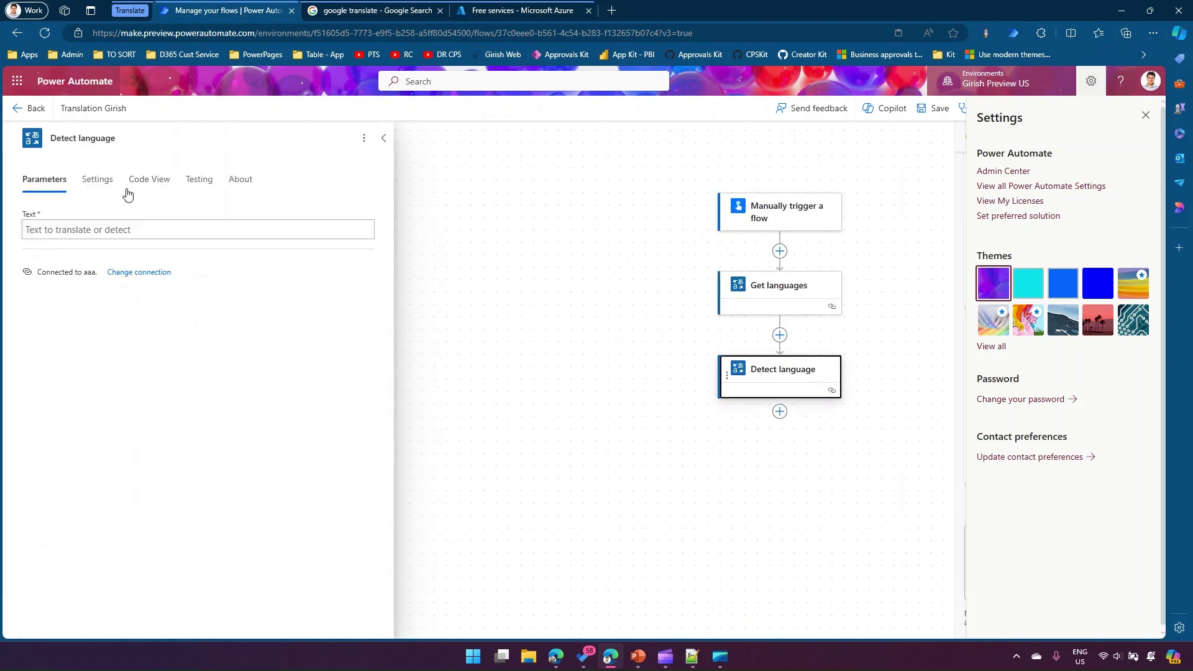
Switch to Google Translate, translate "I am good" into Hungarian, and copy the translated phrase.
left_click(110, 229)
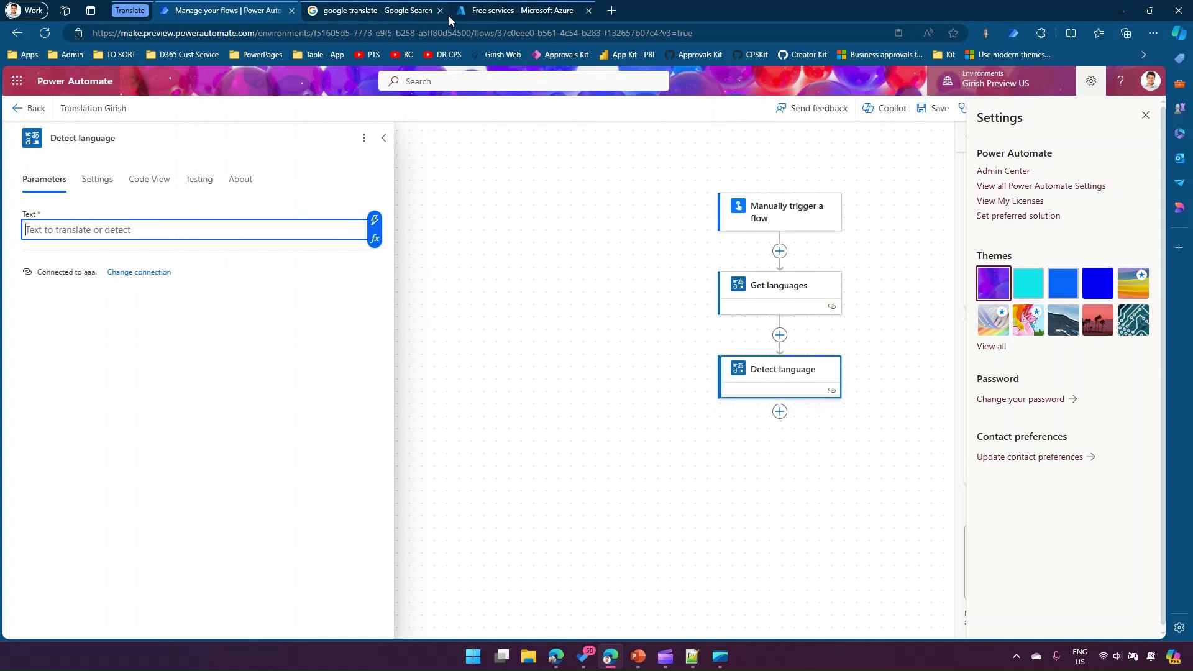
left_click(399, 11)
left_click(235, 266)
left_click(503, 220)
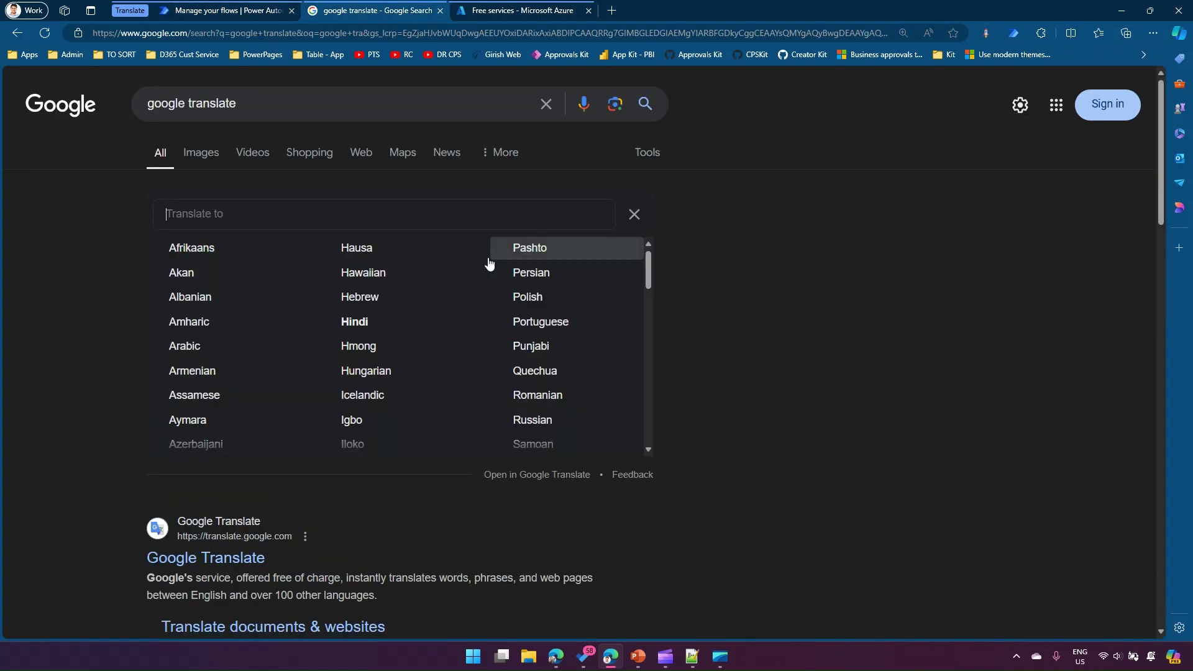
left_click(401, 373)
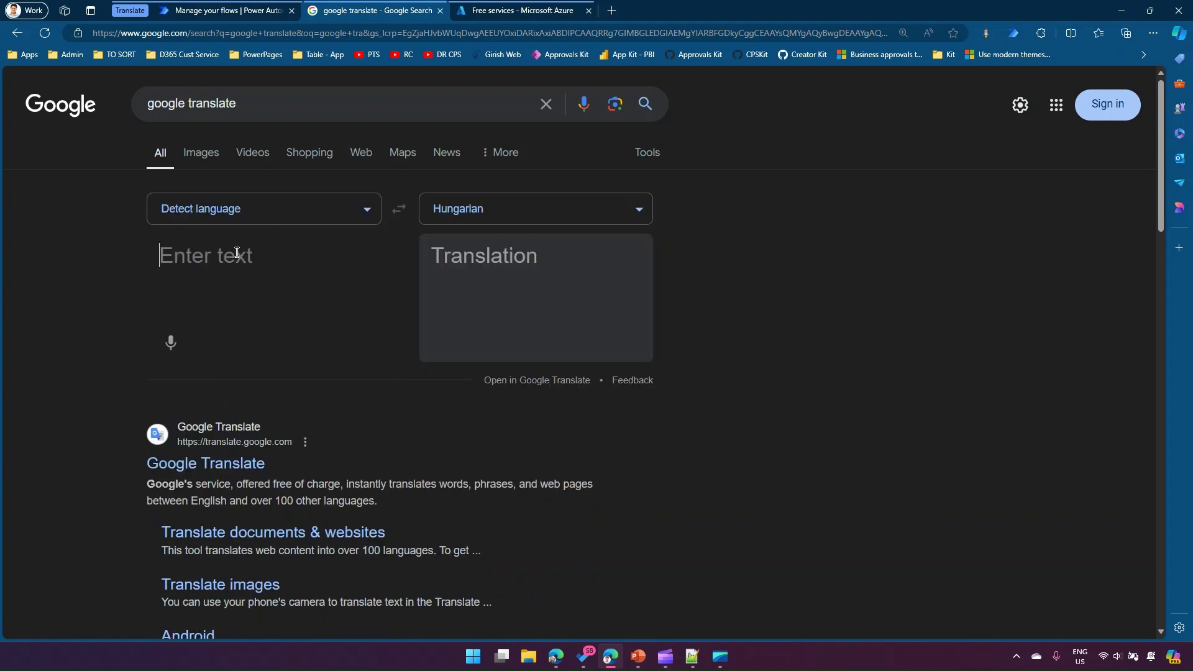
type("I am good")
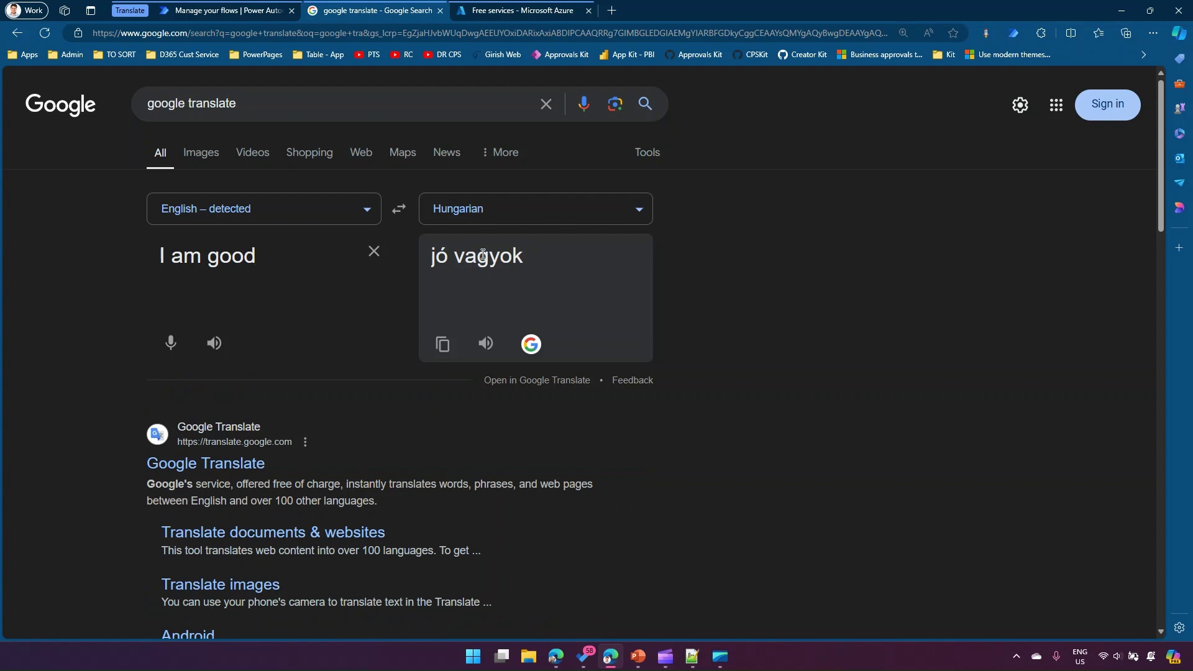
left_click_drag(523, 256, 409, 249)
key("ctrl+c")
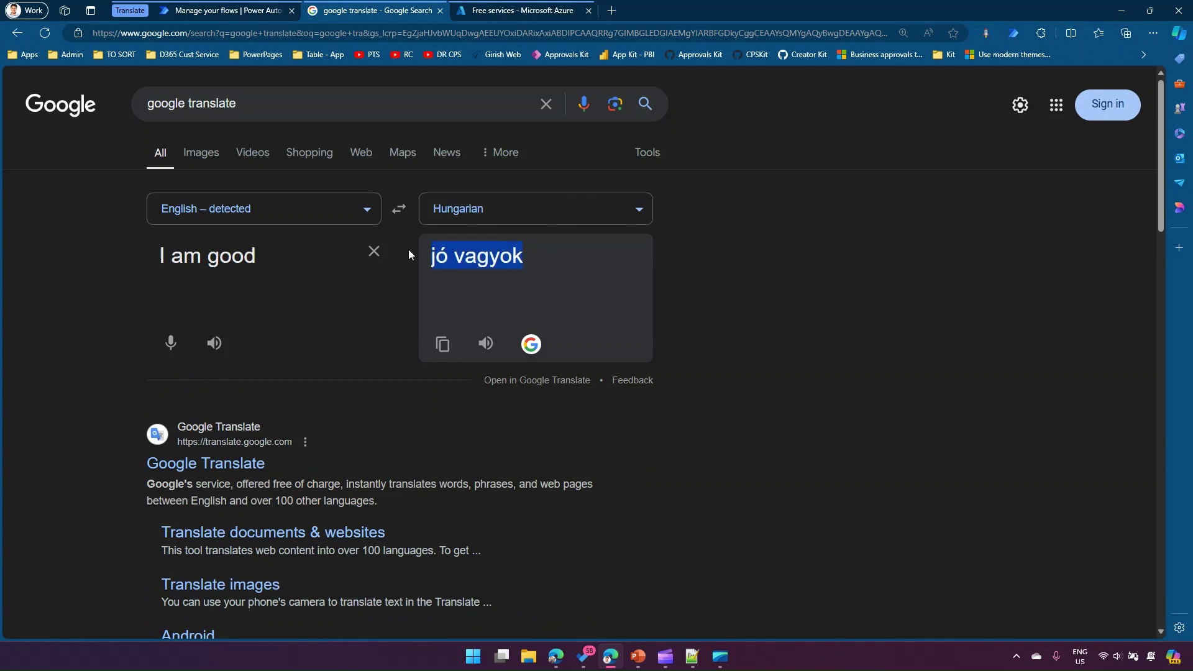
Back in the flow, set the Detect language text to the copied "jó vagyok", save the flow, and close Copilot.
left_click(233, 12)
key("ctrl+v")
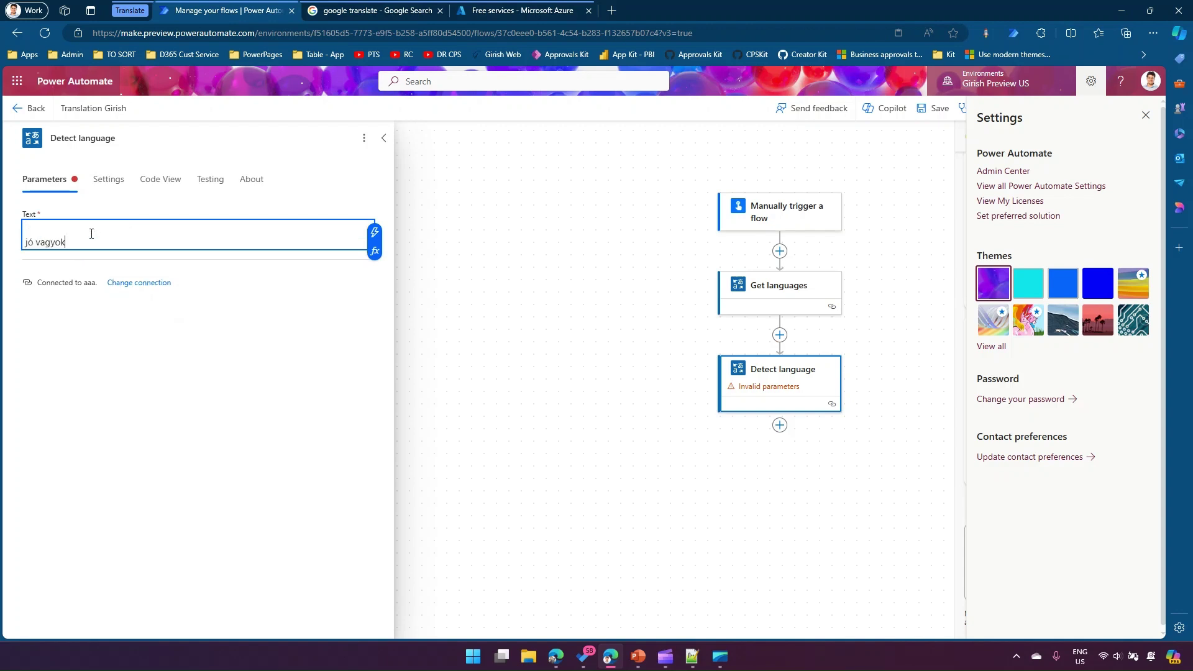
left_click(302, 365)
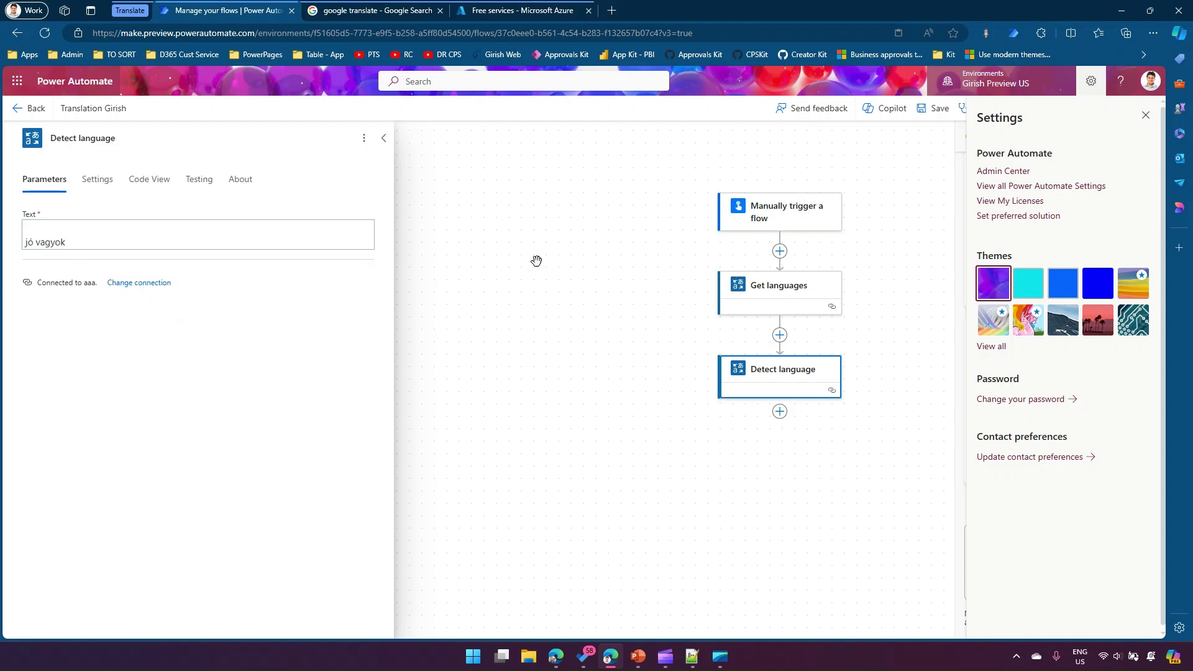
left_click(922, 111)
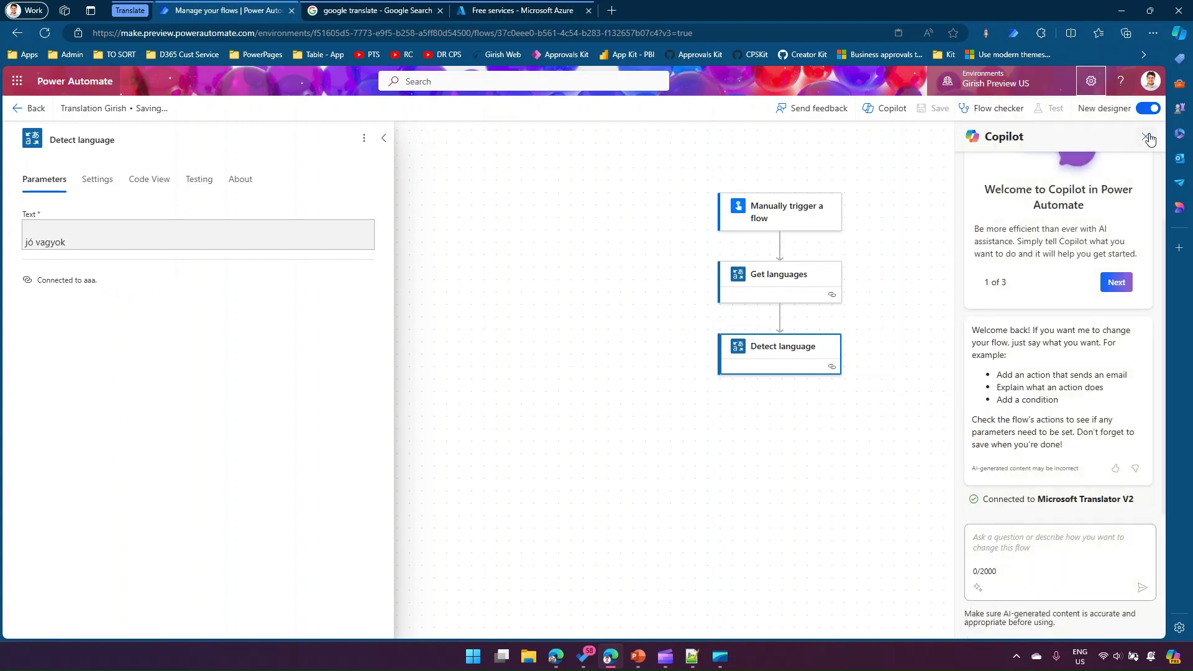
left_click(1146, 137)
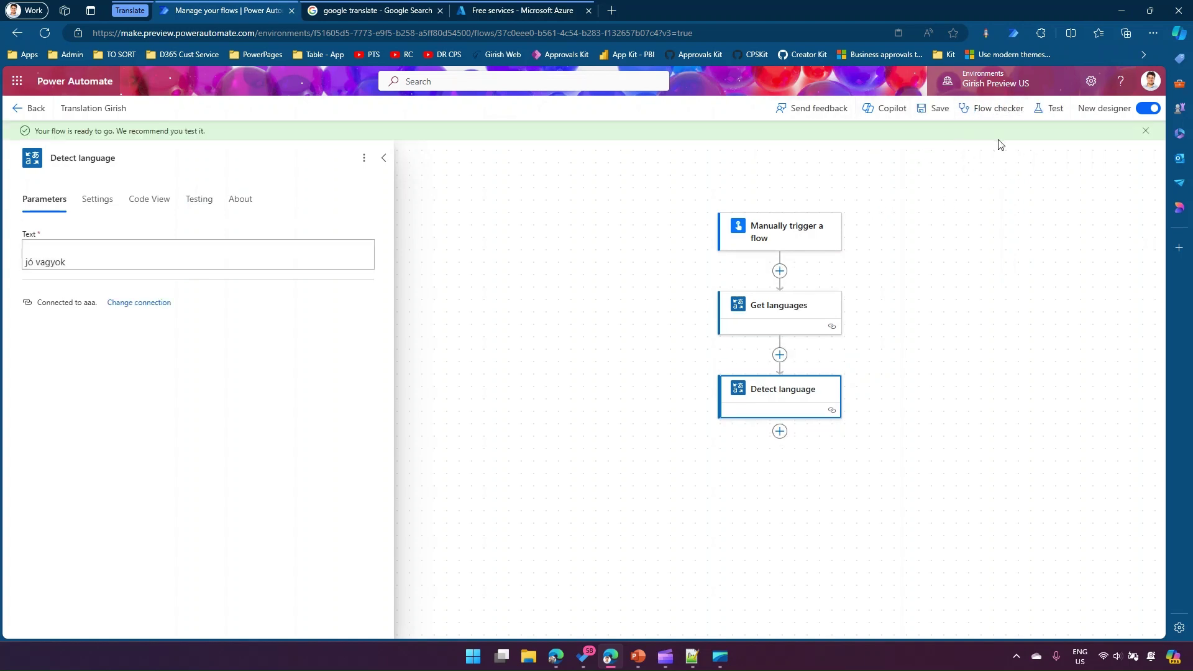
Run a manual test of the saved flow and open its run results.
left_click(1050, 109)
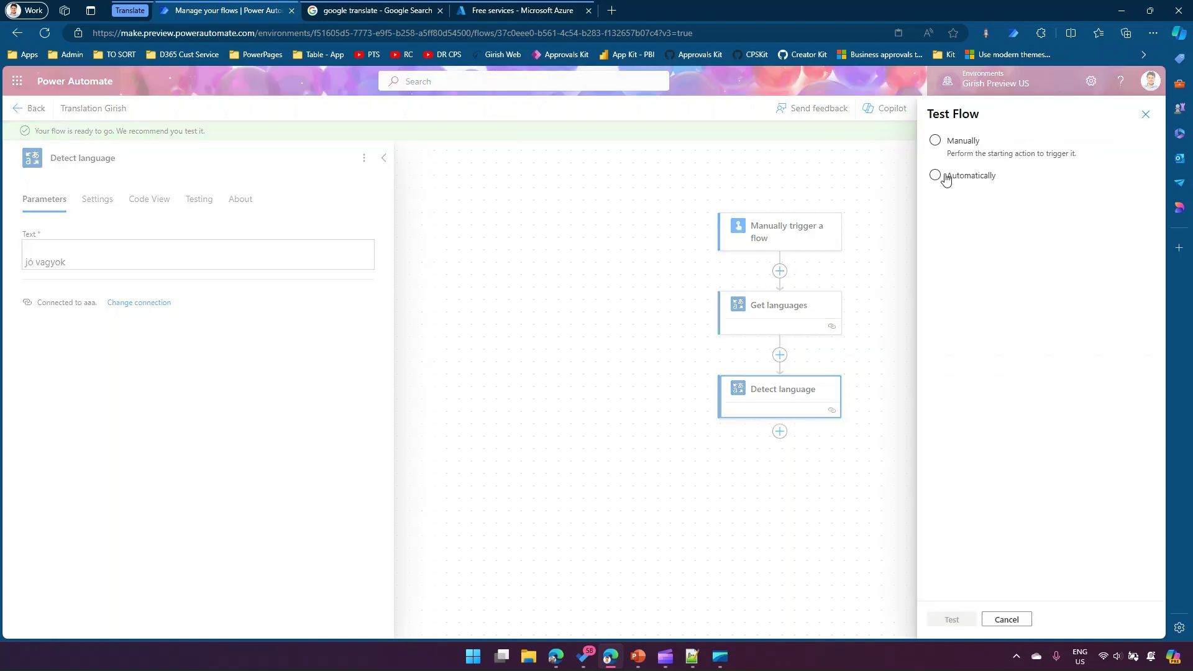
left_click(952, 621)
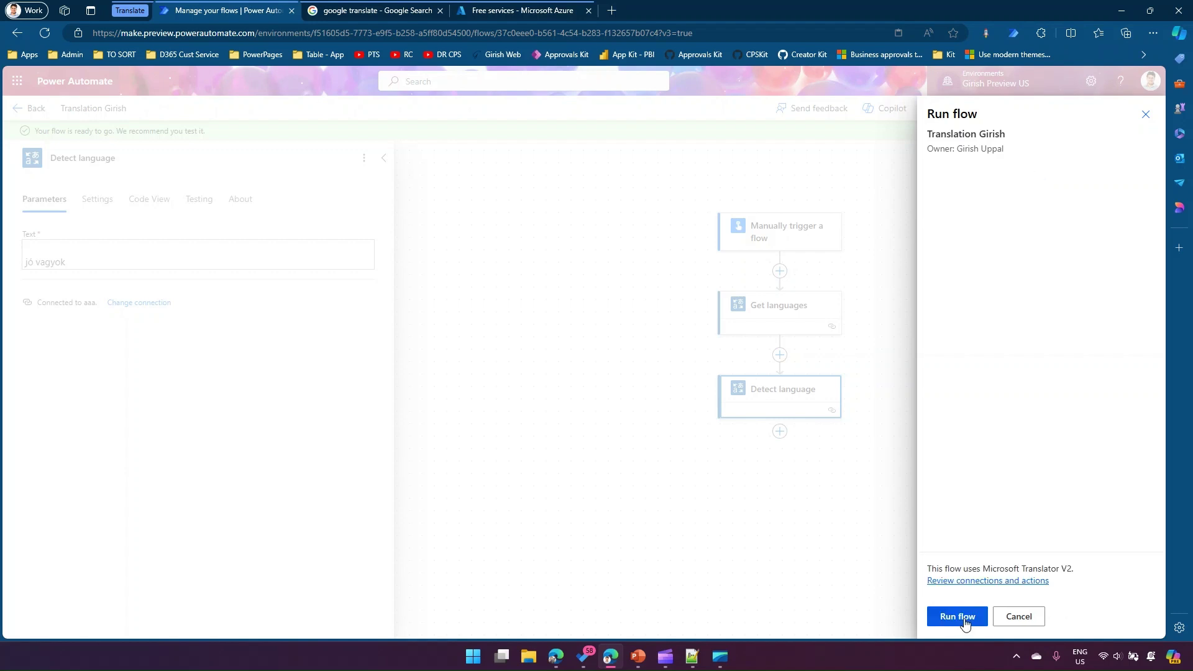
left_click(972, 618)
left_click(971, 619)
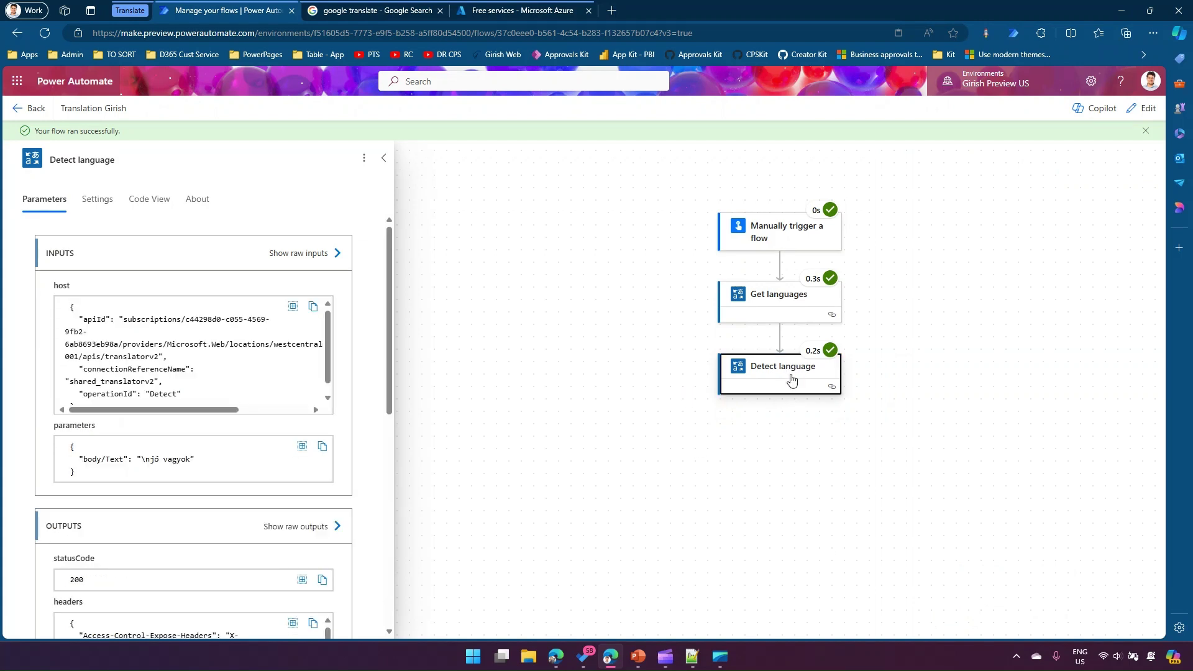
Examine the Detect language run outputs for the language code and name in the body, and close the action details.
left_click_drag(389, 323, 386, 495)
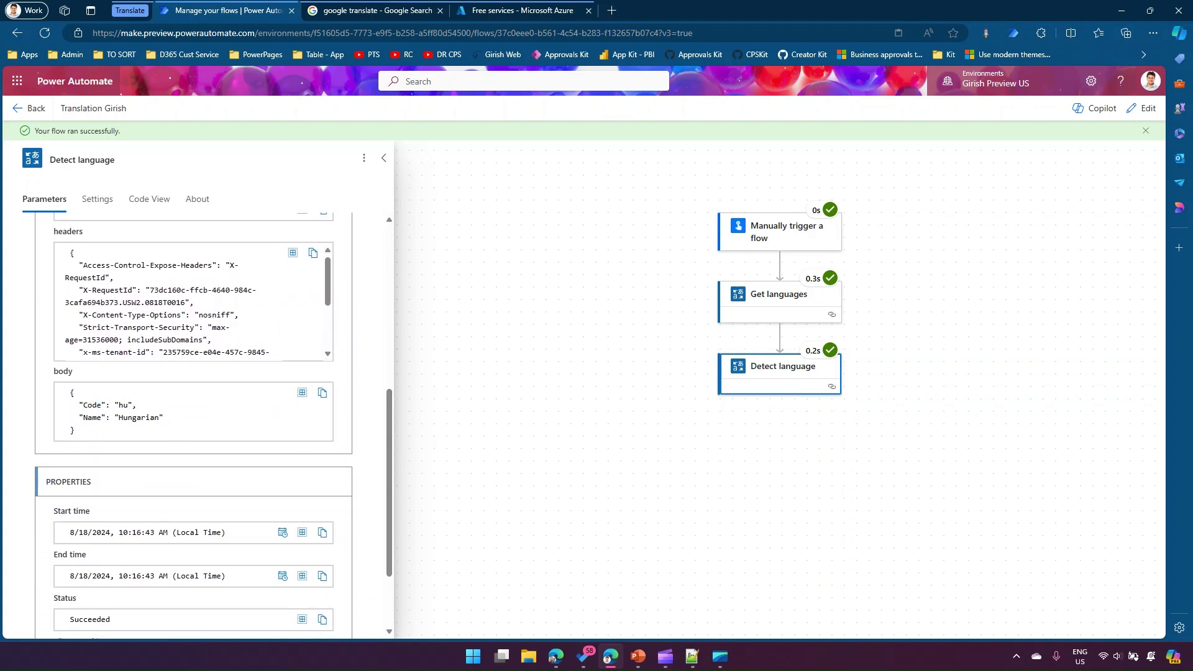
mouse_move(61, 385)
left_mouse_down()
mouse_move(178, 447)
mouse_move(595, 360)
mouse_move(708, 373)
left_mouse_up()
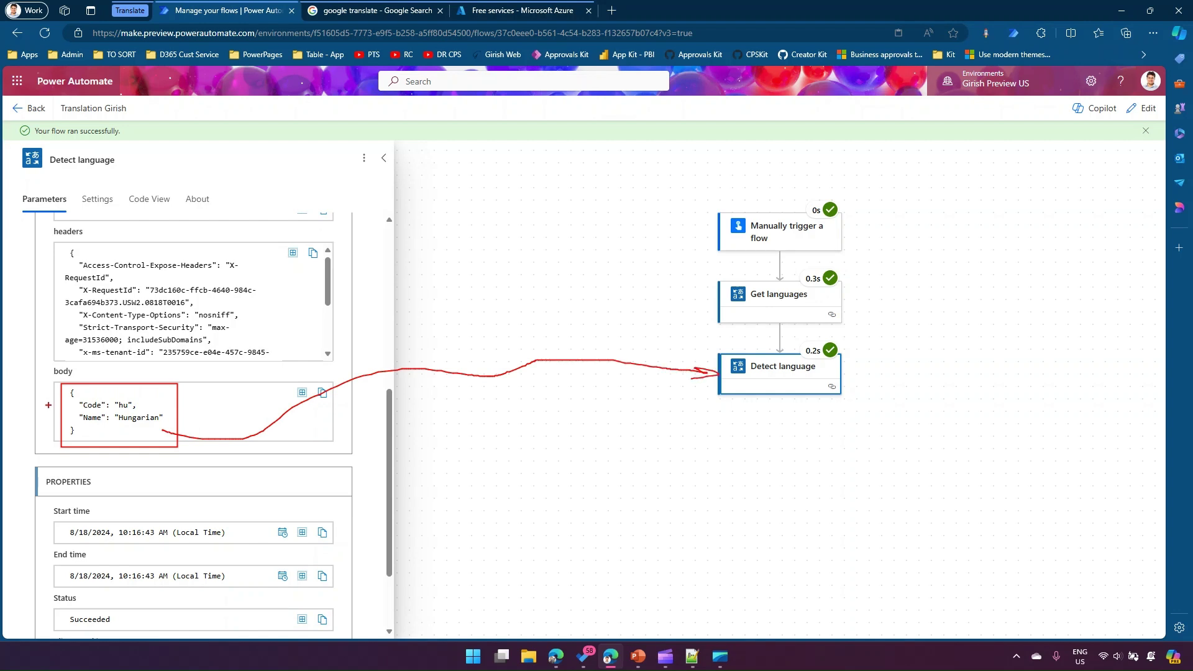
key("Escape")
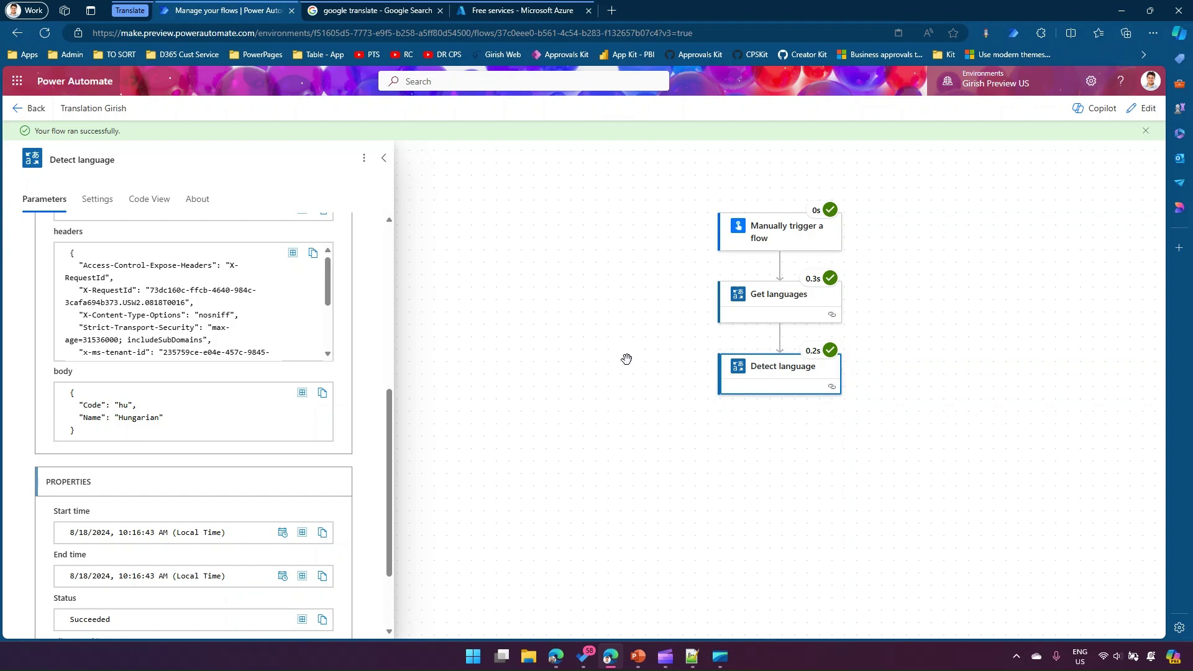
left_click(586, 352)
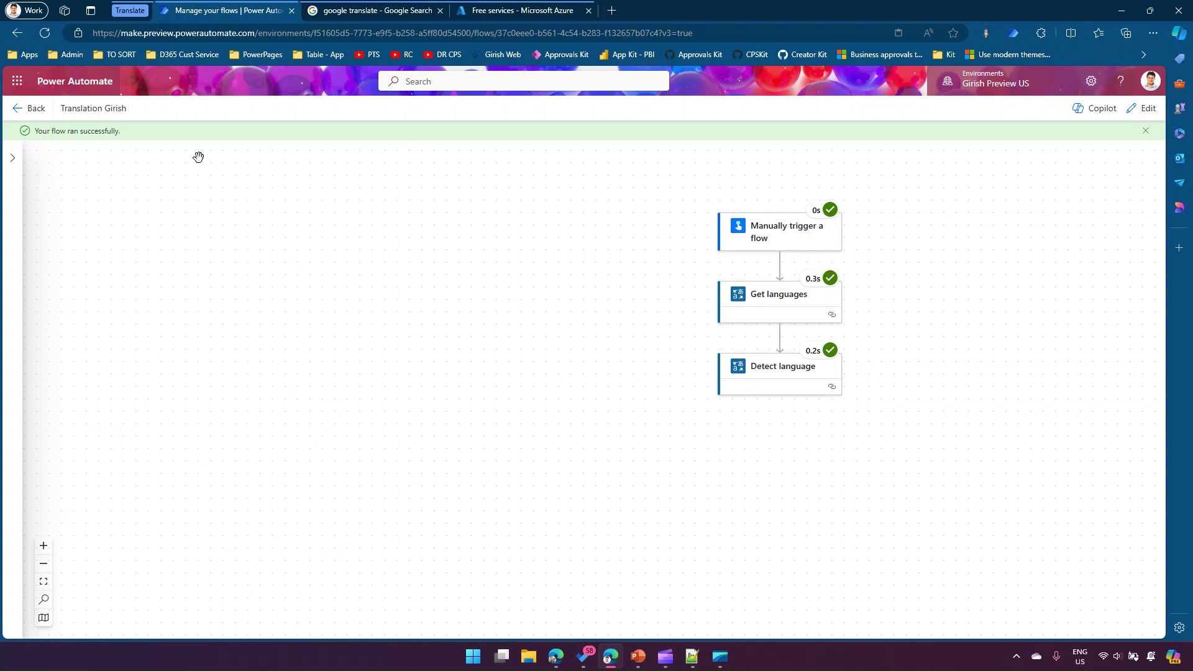
Return the flow to editing and add the Microsoft Translator V2 Translate text action after Detect language.
left_click(1141, 112)
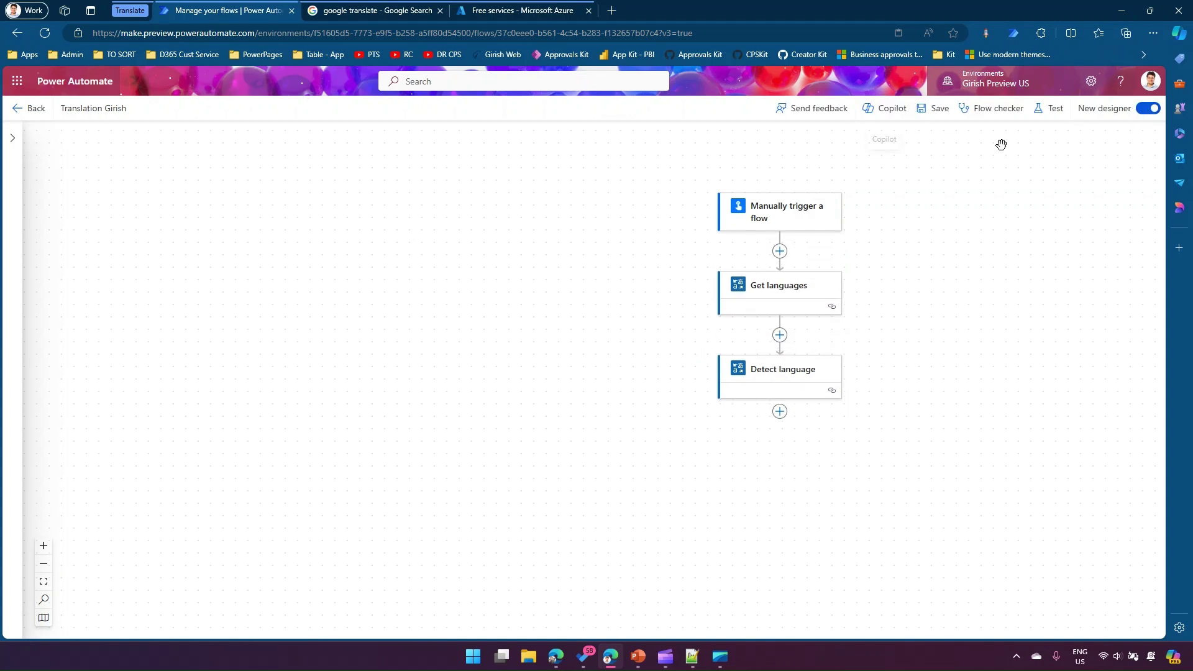
left_click(780, 412)
left_click(840, 412)
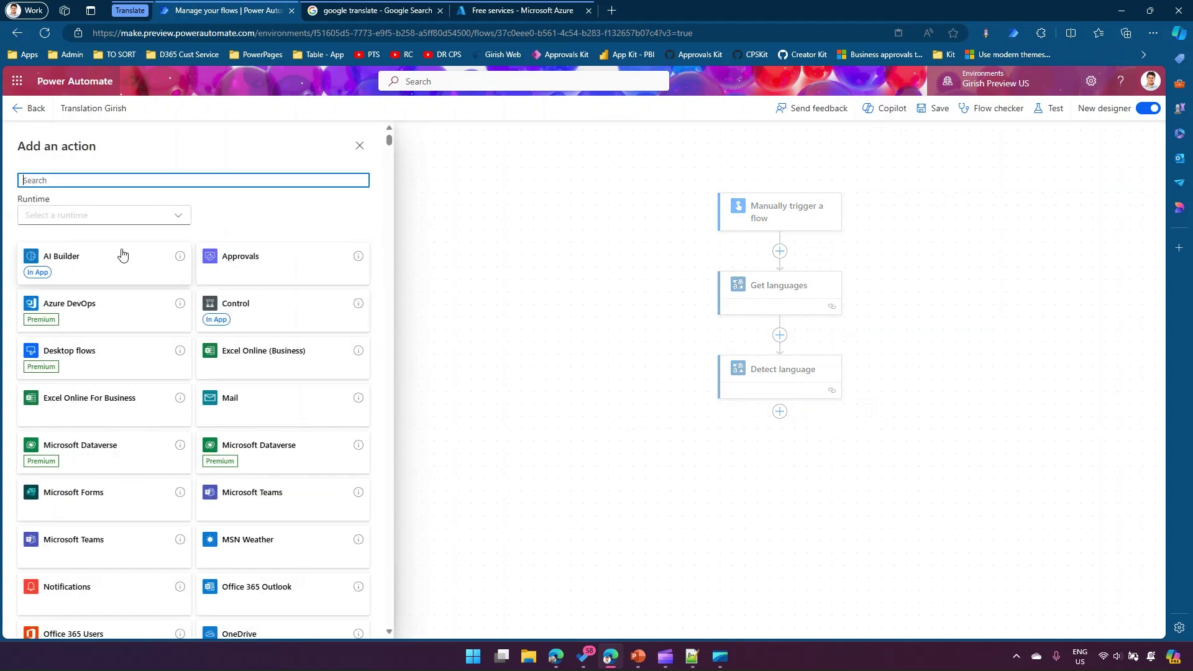
type("transla")
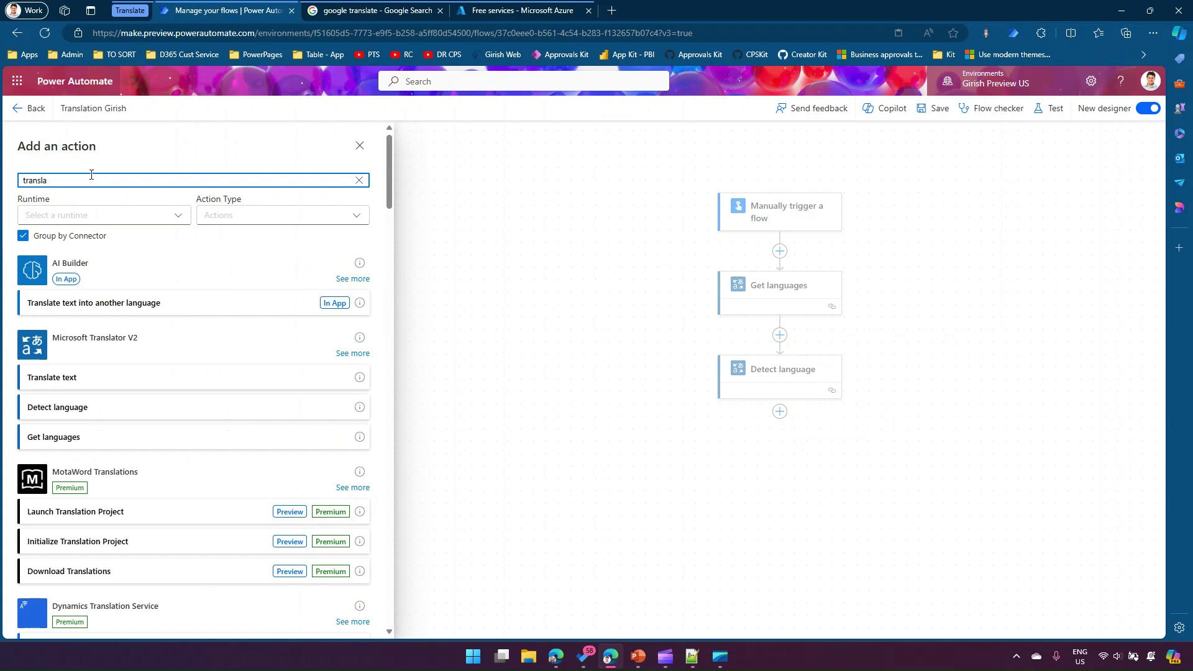
left_click(66, 378)
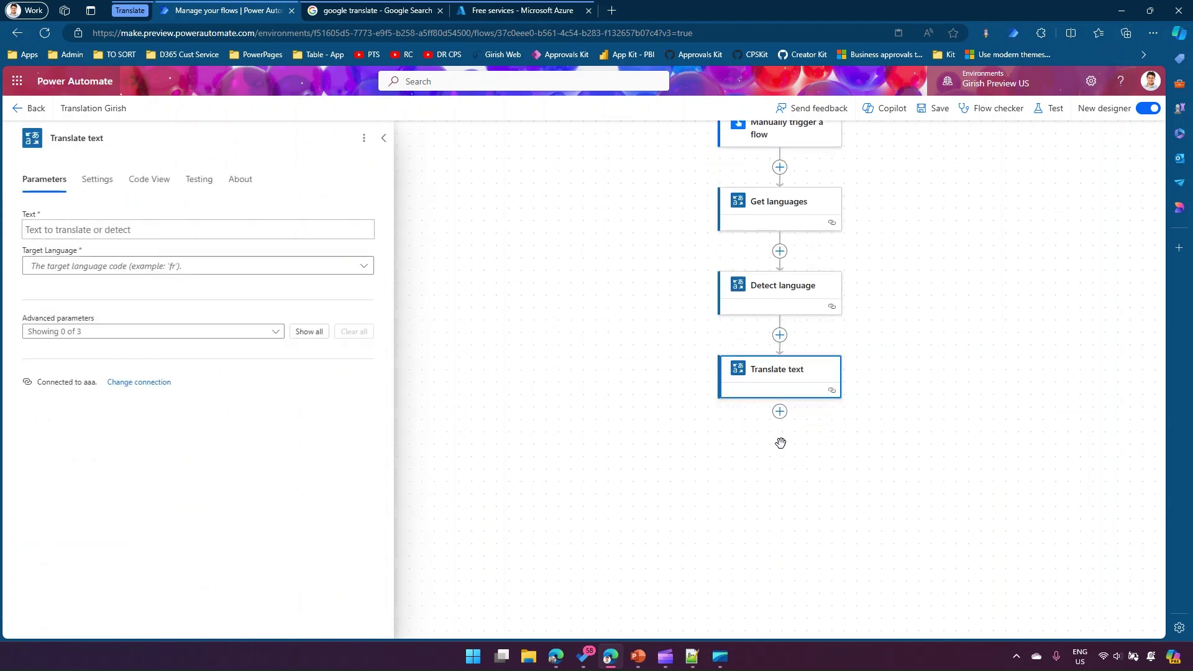
Set the text of the Translate text action to "Australia has won more gold in Olympics".
left_click(786, 389)
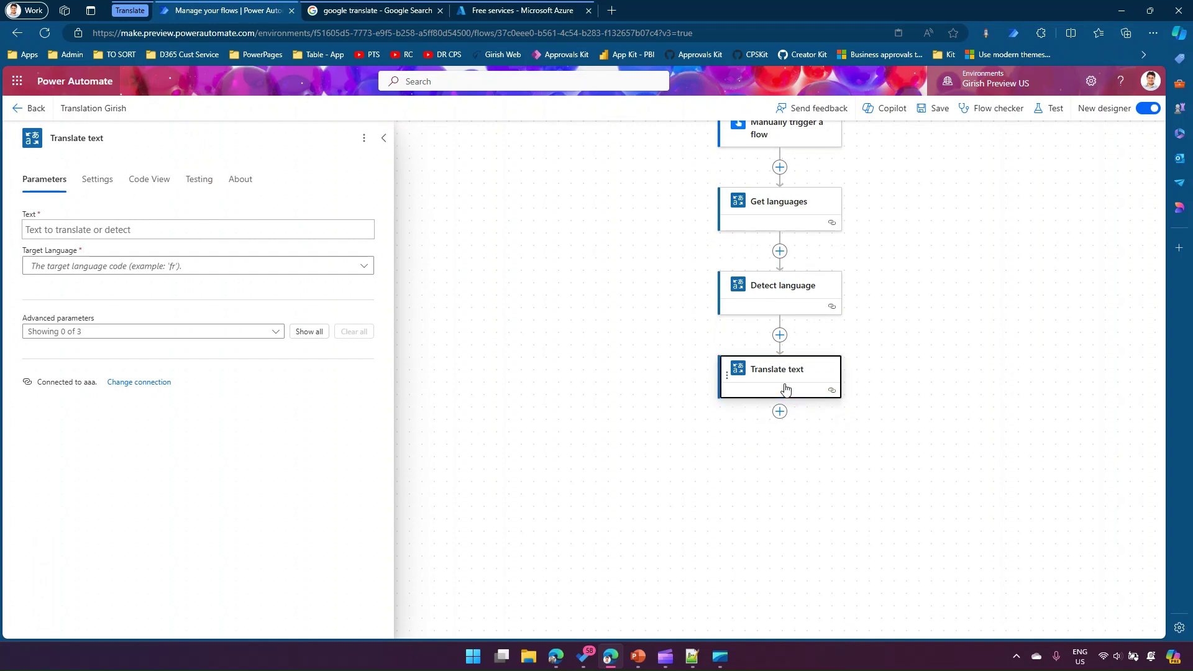
left_click(126, 228)
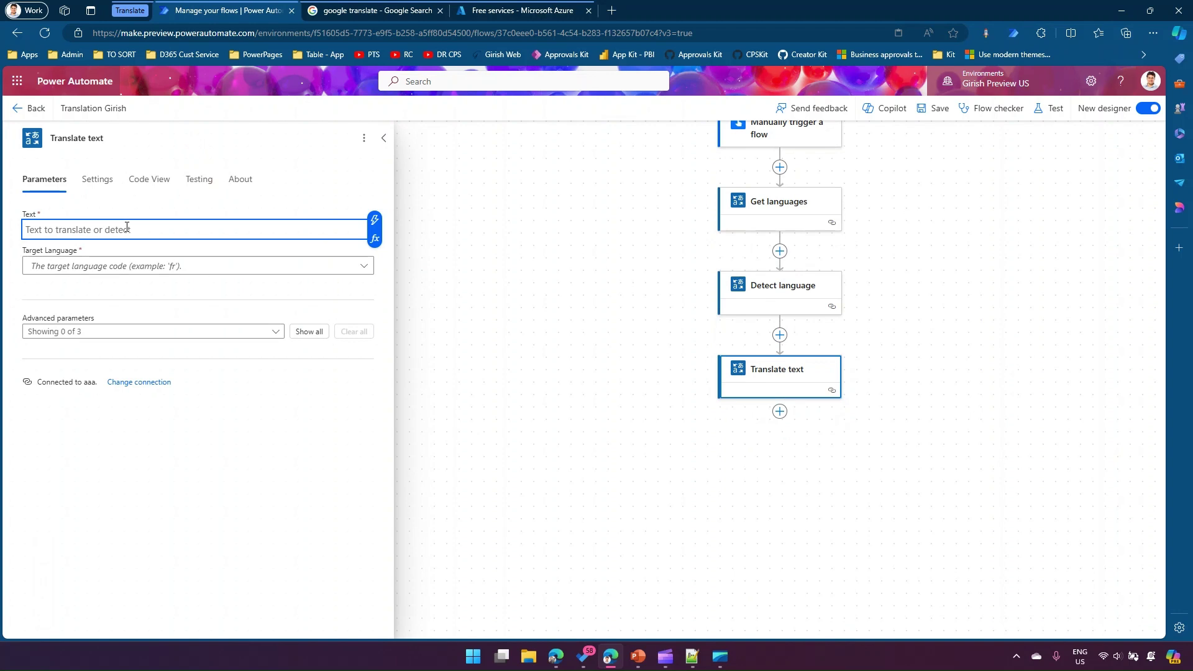
type("Australia has won more gold in O")
type("lympics")
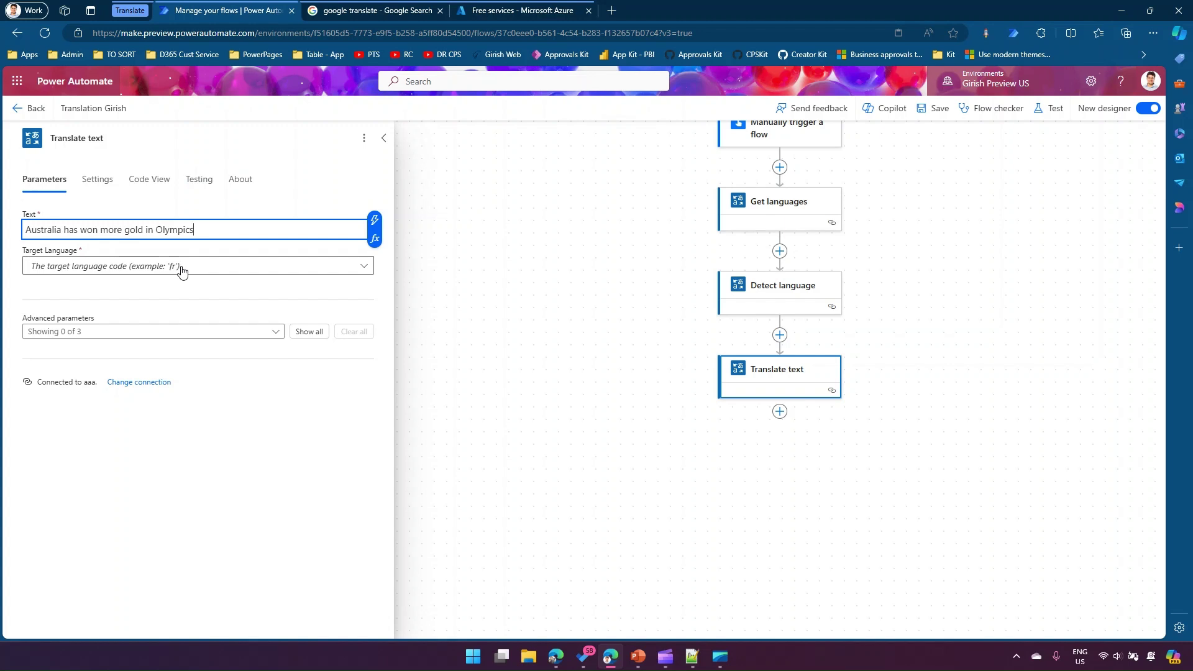
Set the target language of the Translate text action to Slovenian.
left_click(366, 268)
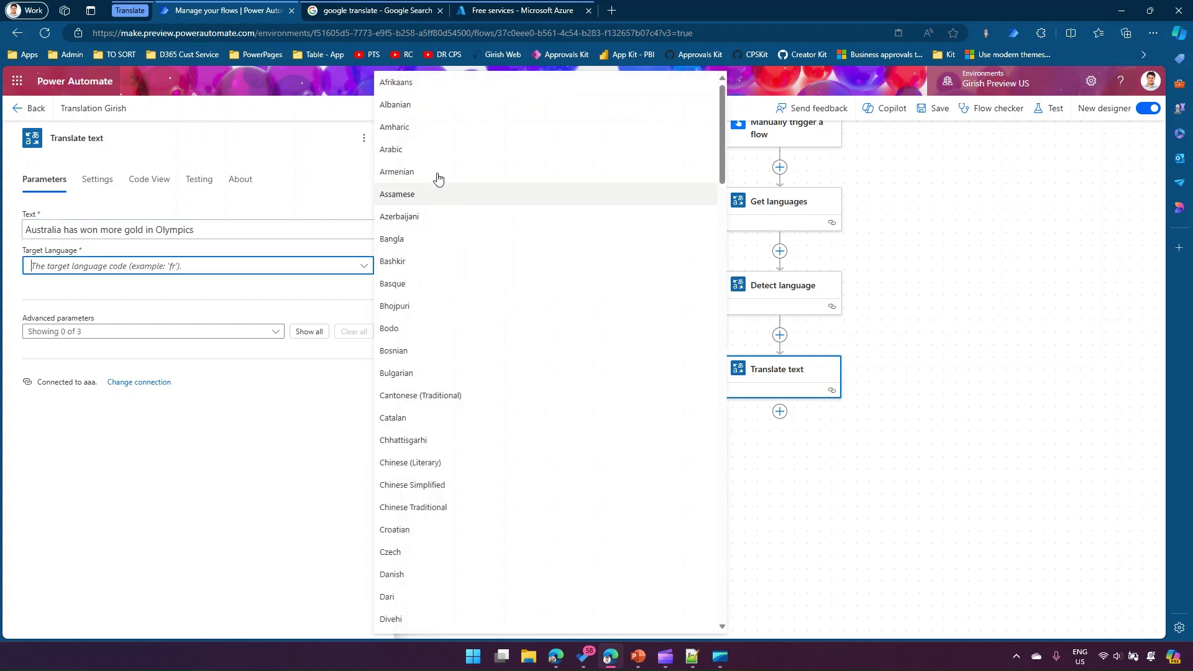
left_click_drag(723, 128, 720, 147)
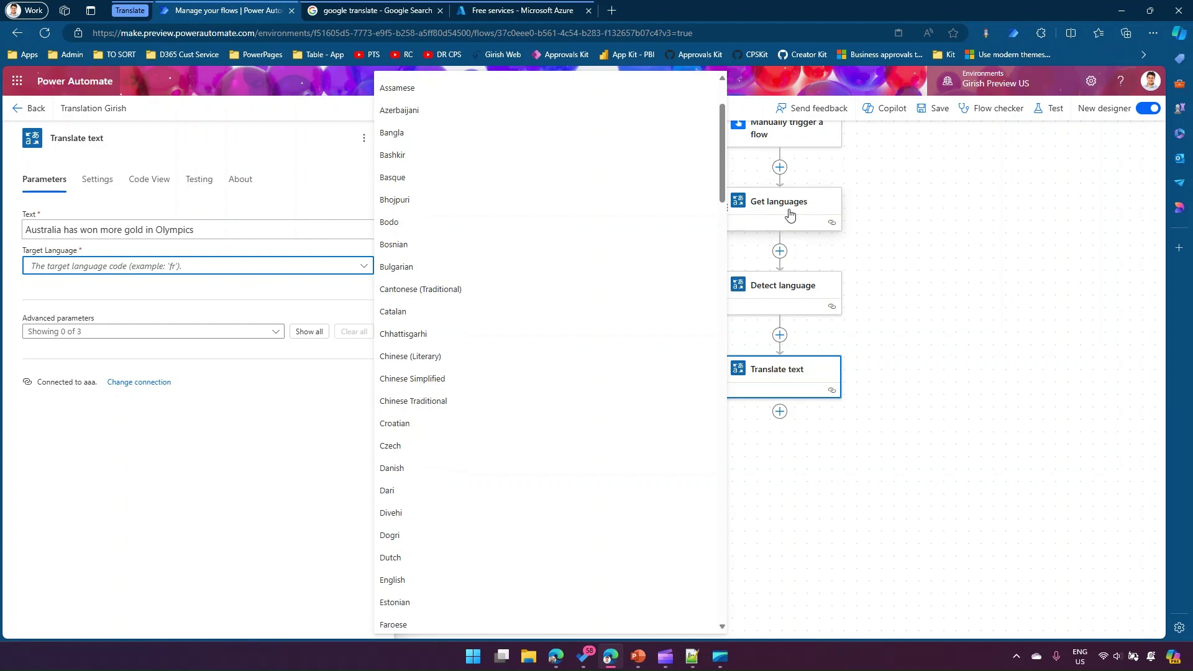
left_click_drag(726, 189, 753, 574)
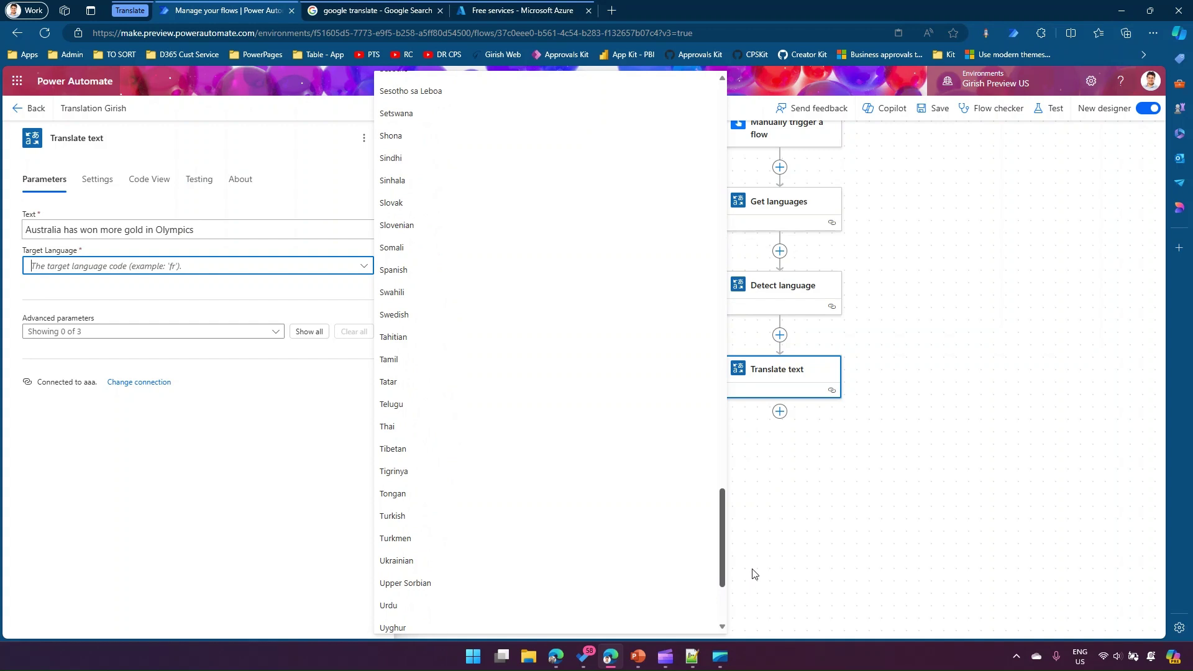
left_click(401, 225)
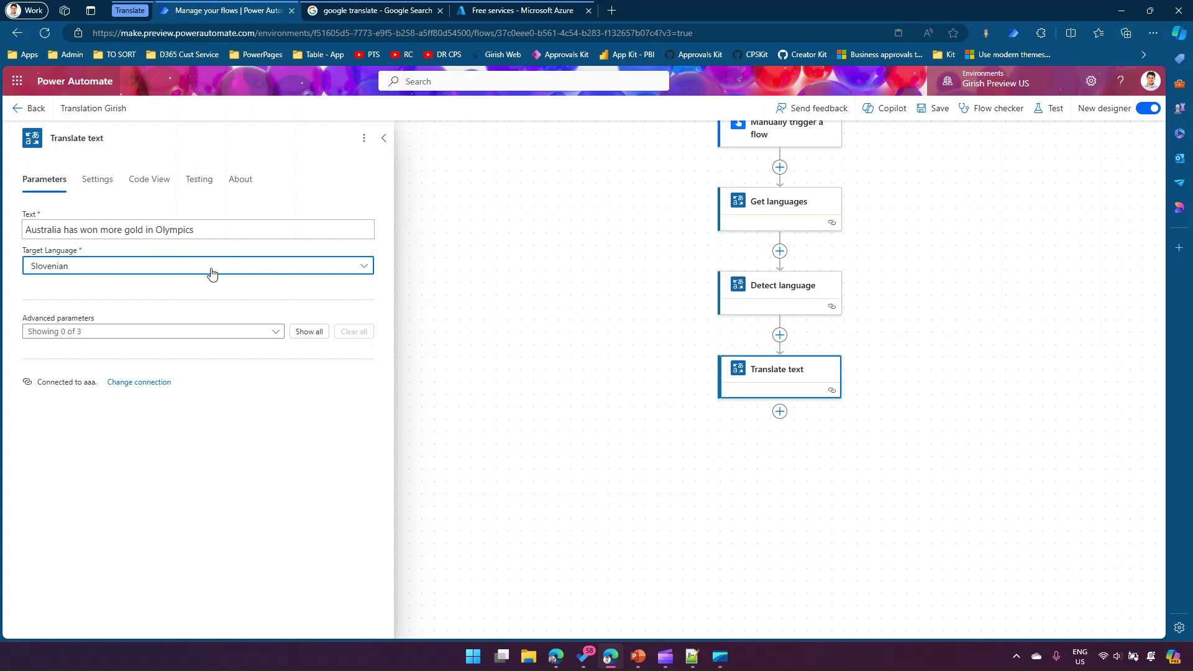
Copy the Translate text action's text and translate "Australia has won more gold in Olympics" into Hungarian in Google Translate.
left_click_drag(198, 230, 28, 230)
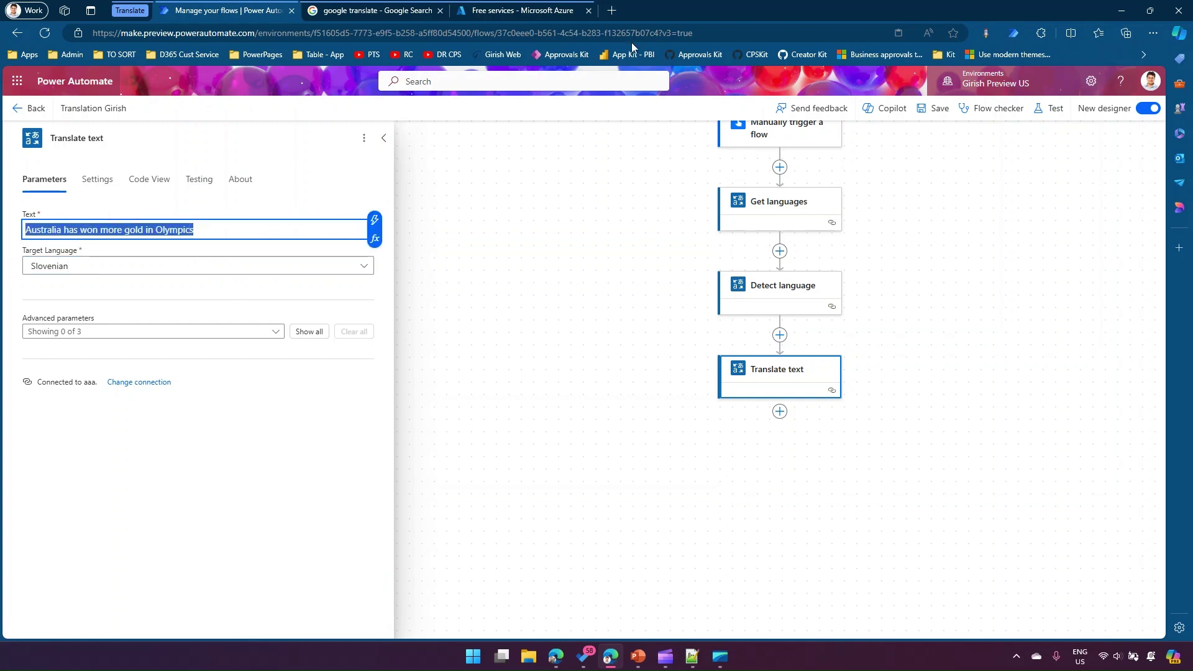
left_click(376, 11)
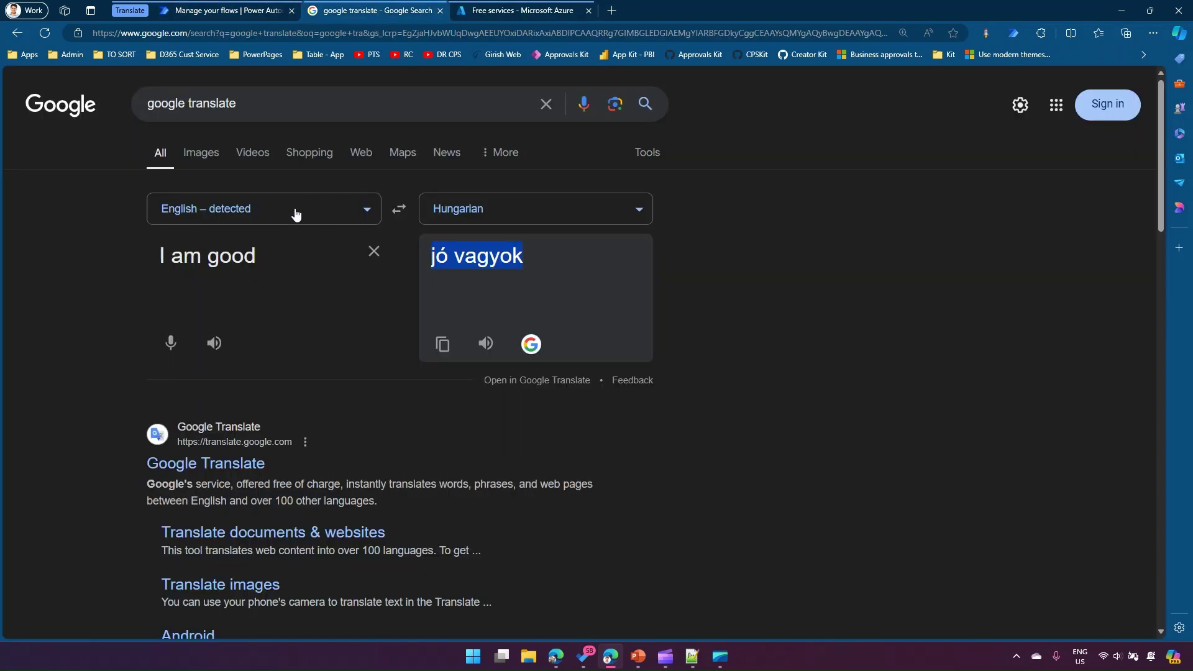
triple_click(246, 254)
type("Australia has won more gold in Olympics")
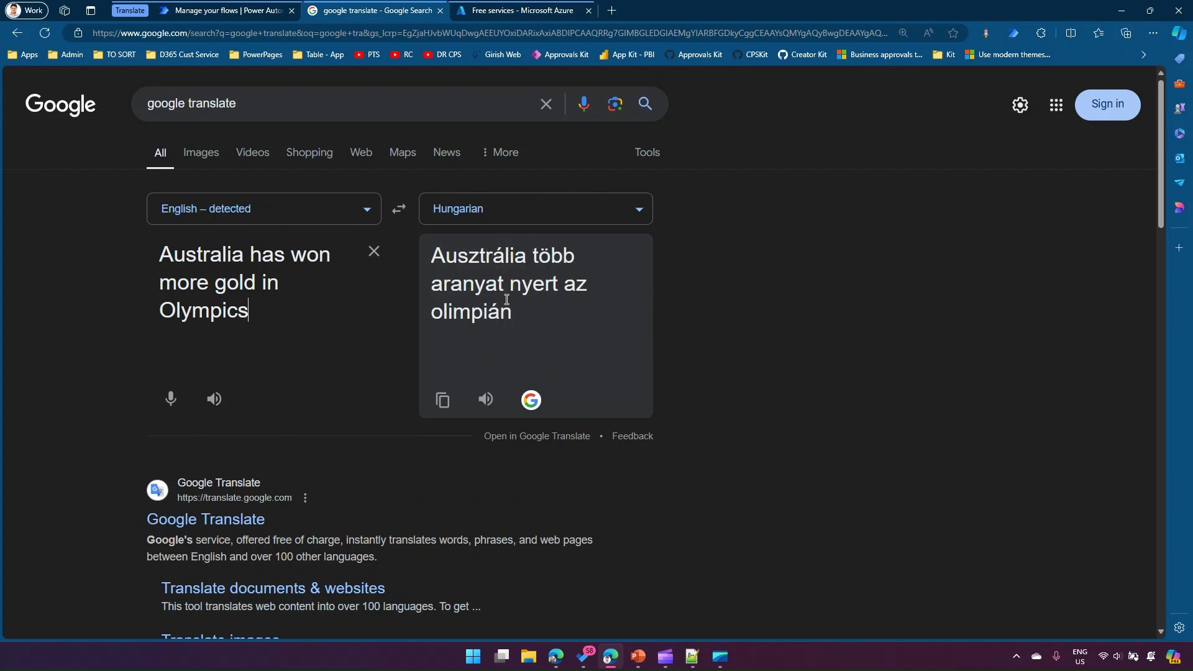
Return to the flow in Power Automate, save it, and run a manual test to examine the Translate text outputs.
left_click(226, 10)
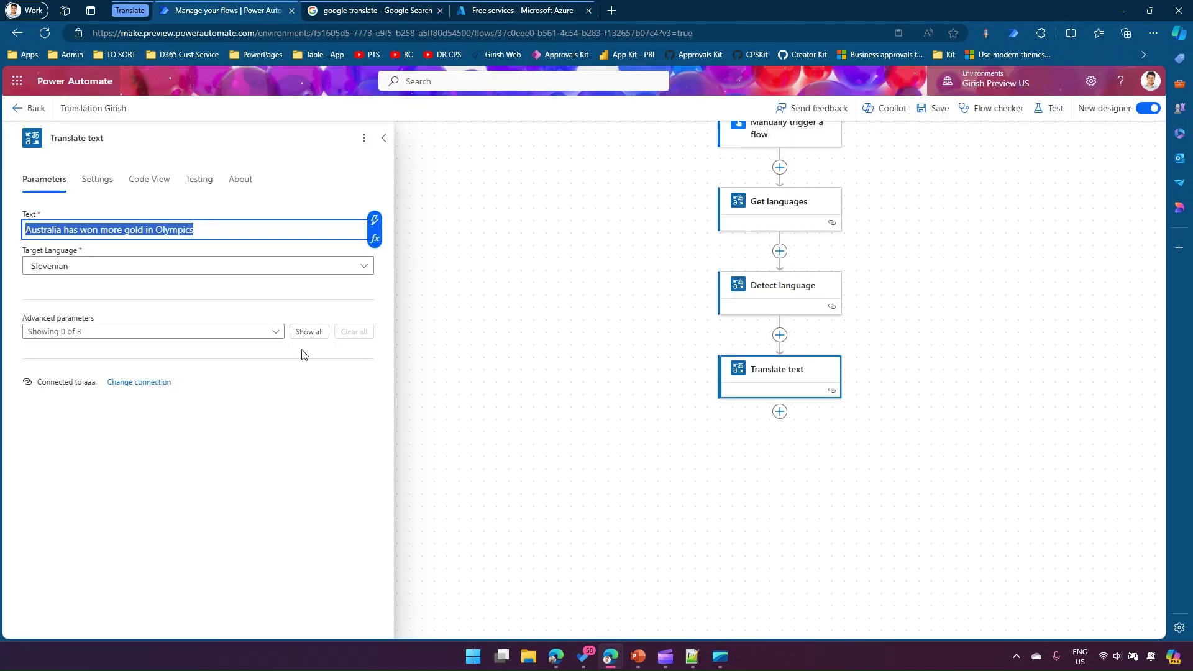
left_click(937, 109)
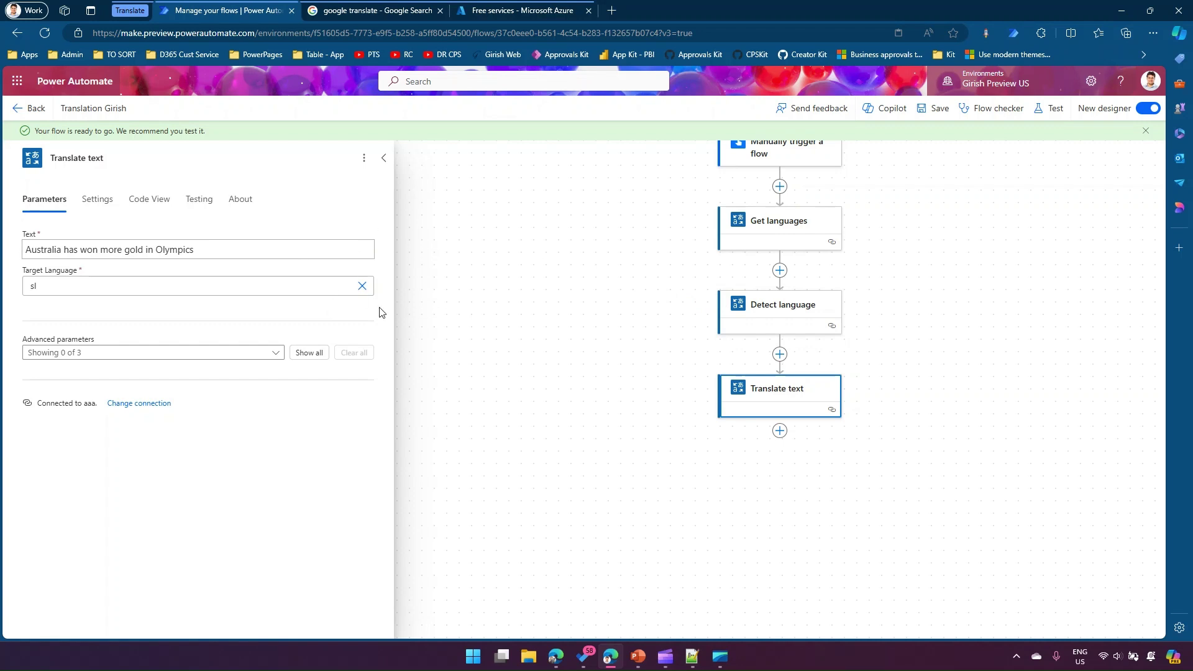
left_click(1052, 110)
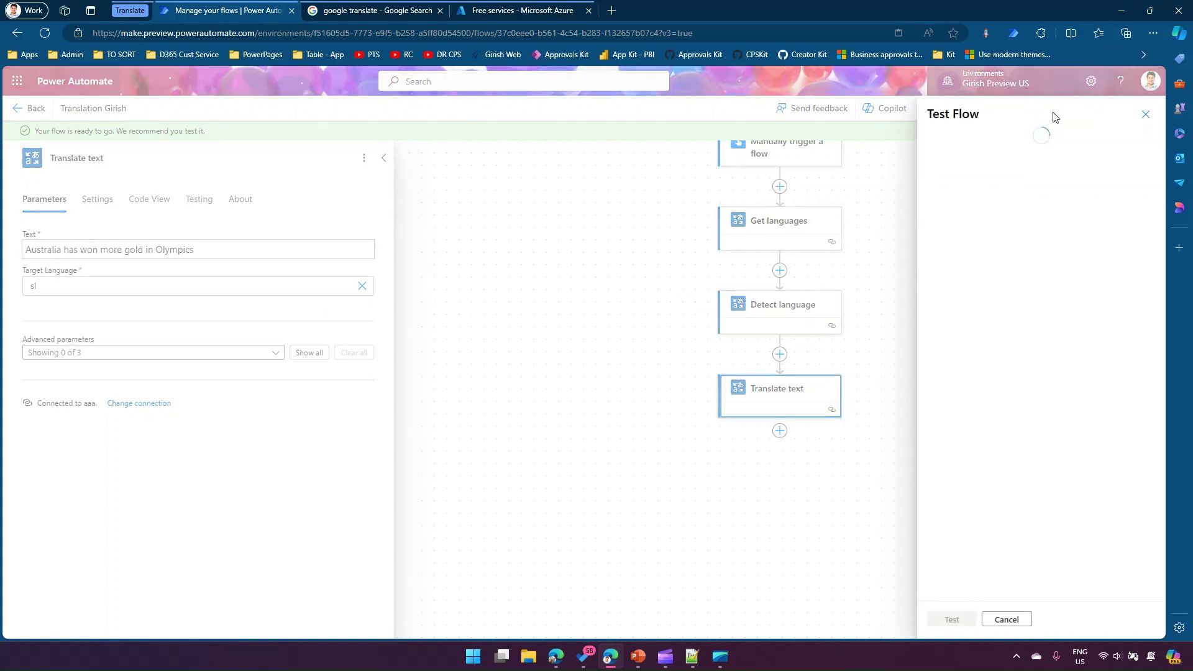
left_click(940, 146)
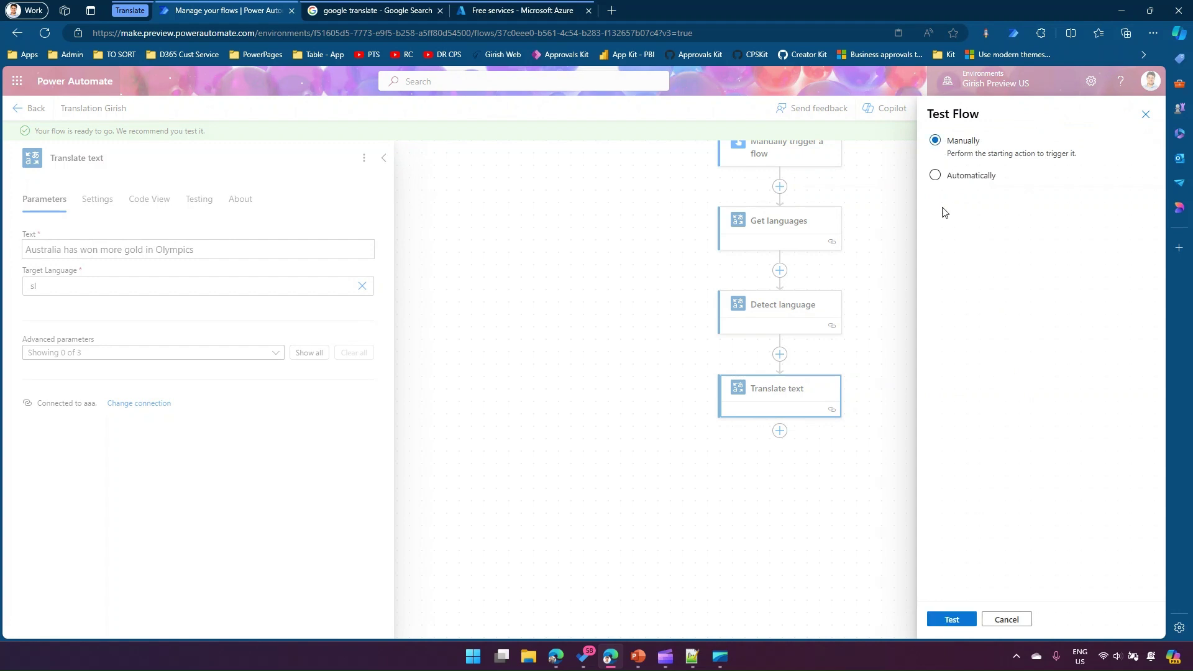
left_click(955, 616)
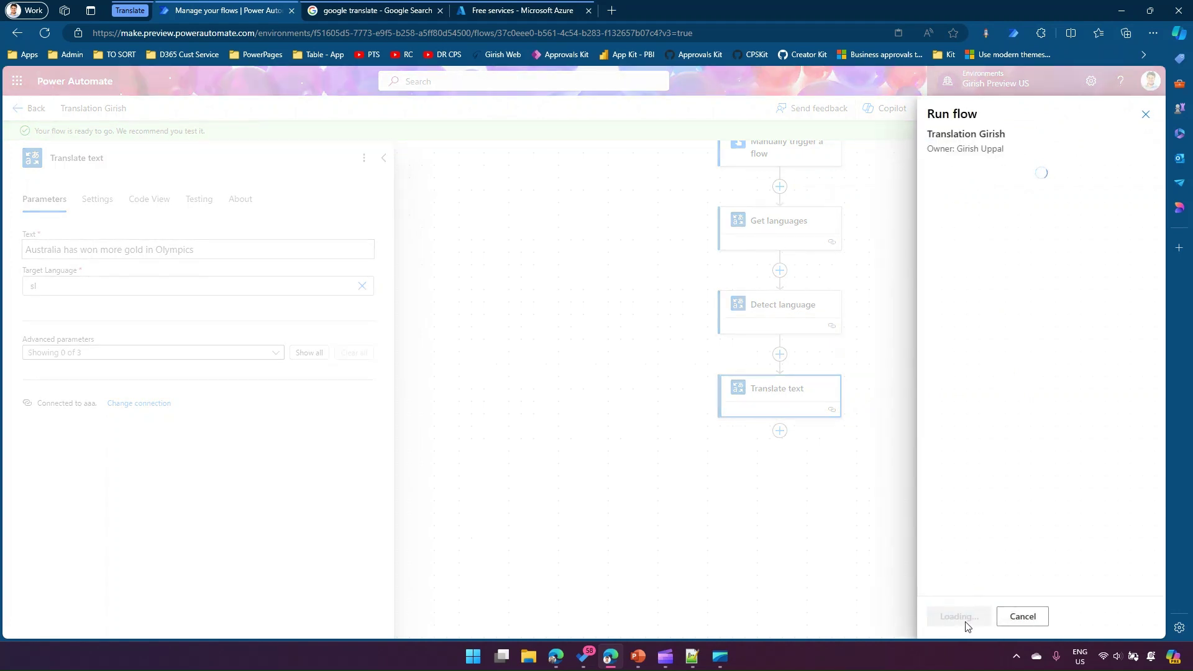
left_click(964, 616)
left_click(961, 617)
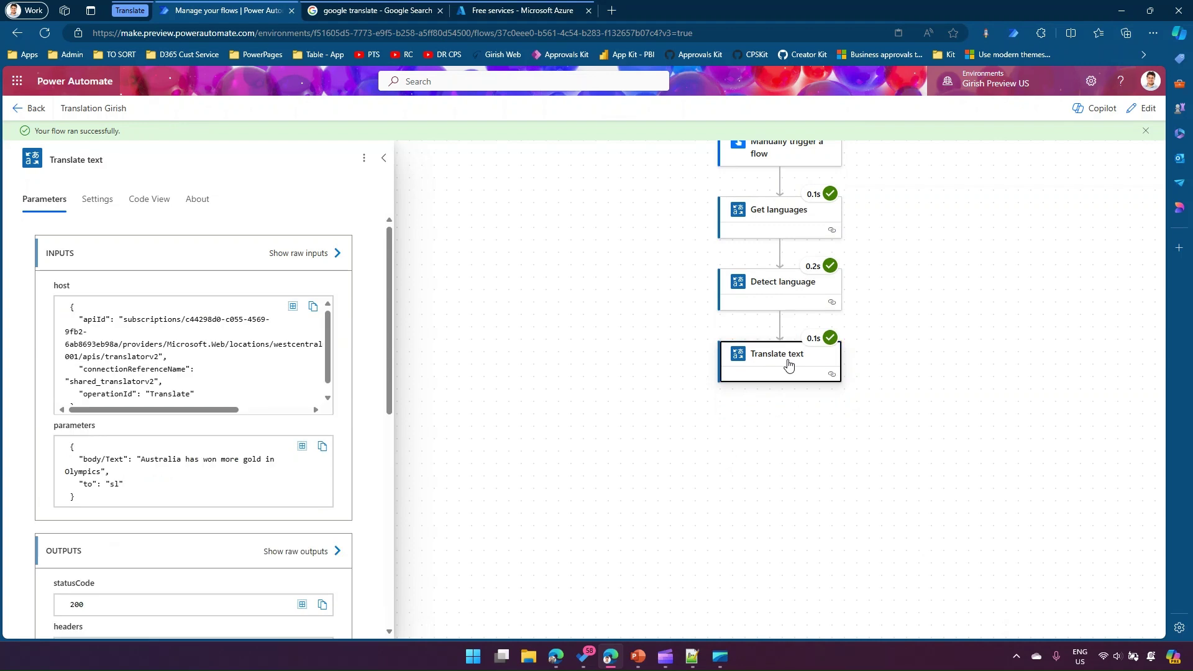
left_click_drag(392, 344, 396, 507)
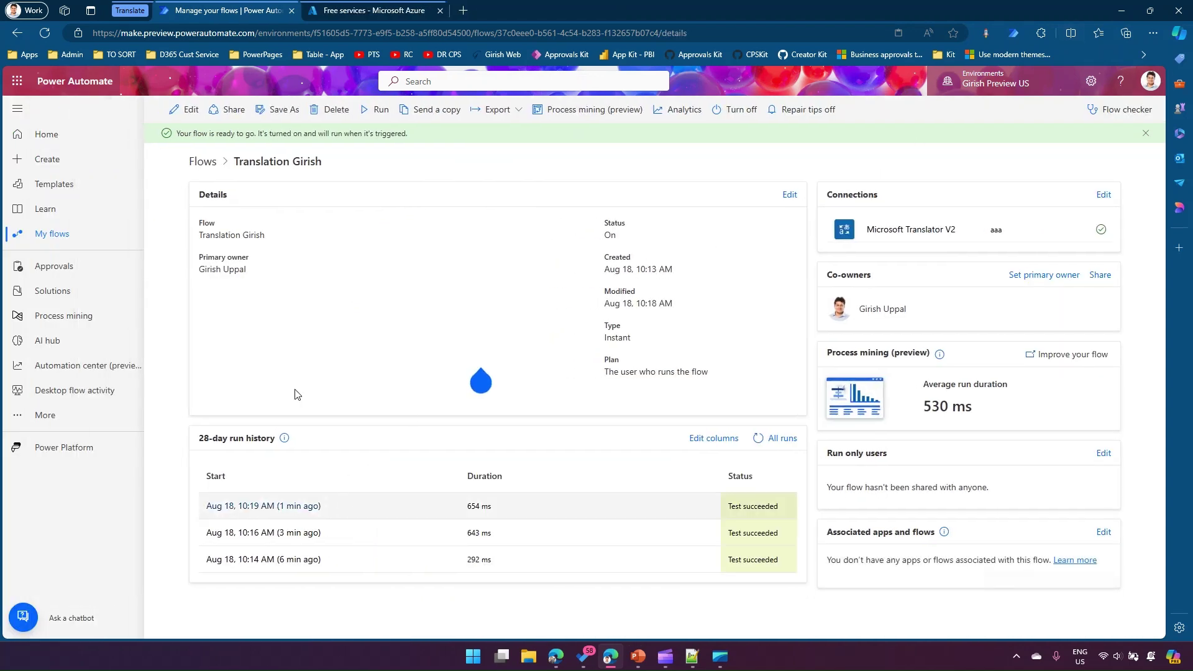
Reopen the flow for editing and add the Microsoft Translator V3 Translate text action after the existing Translate text action.
left_click(189, 110)
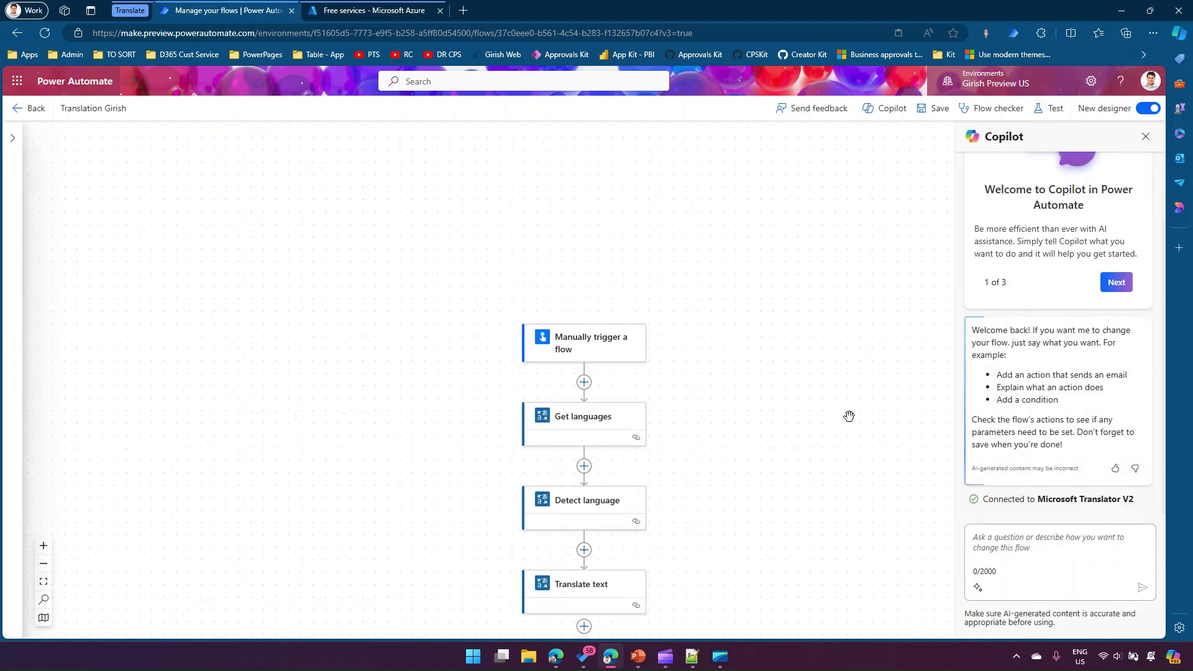
scroll(836, 415, "down", 1)
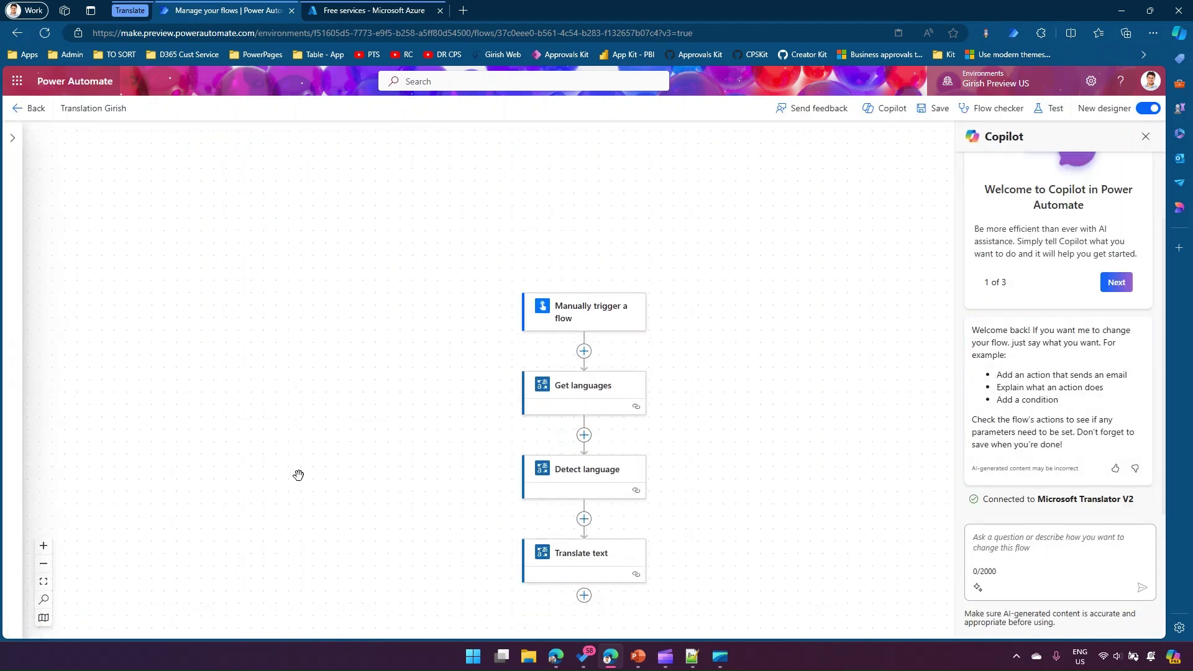
scroll(769, 366, "up", 2)
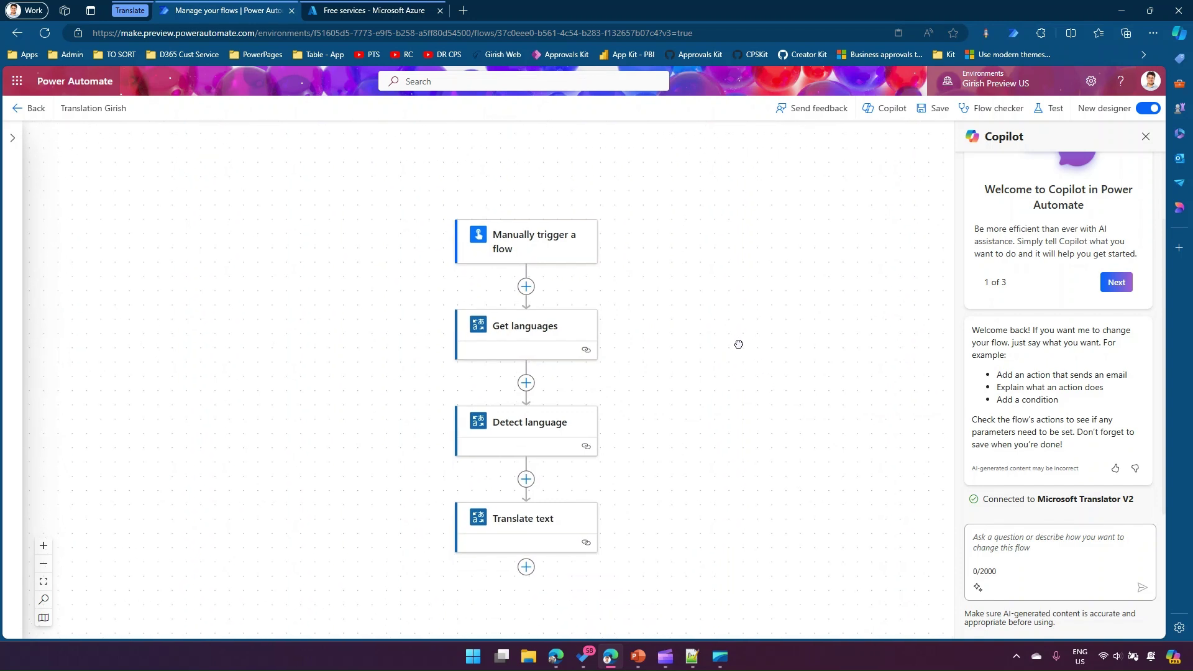
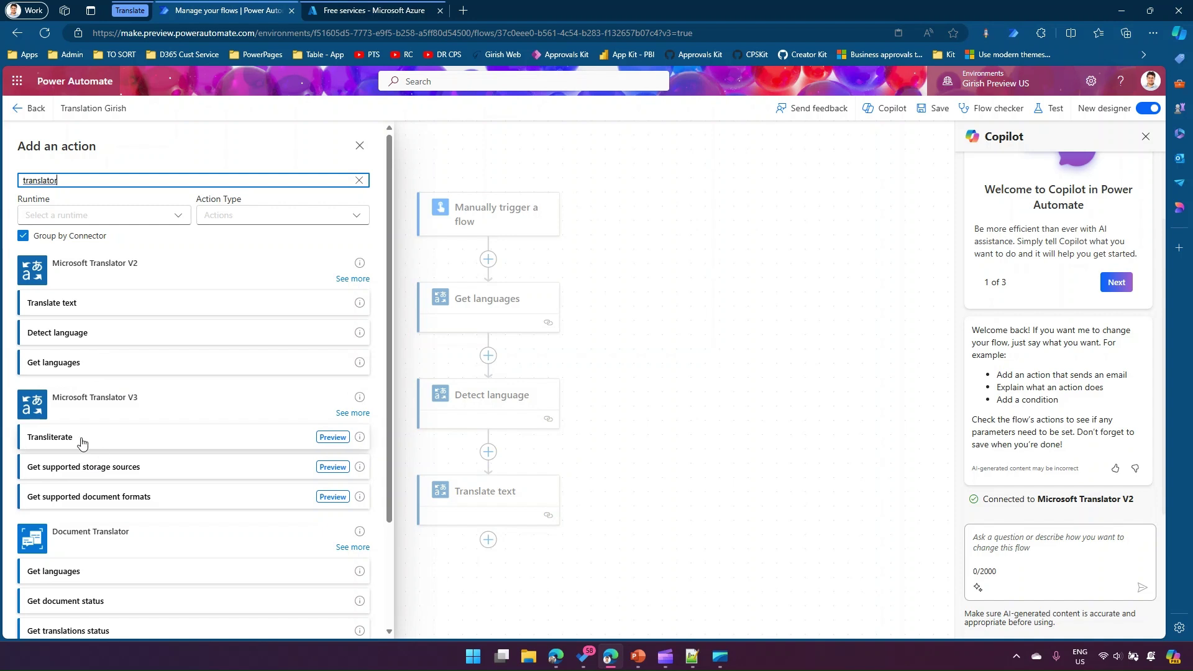
left_click(352, 414)
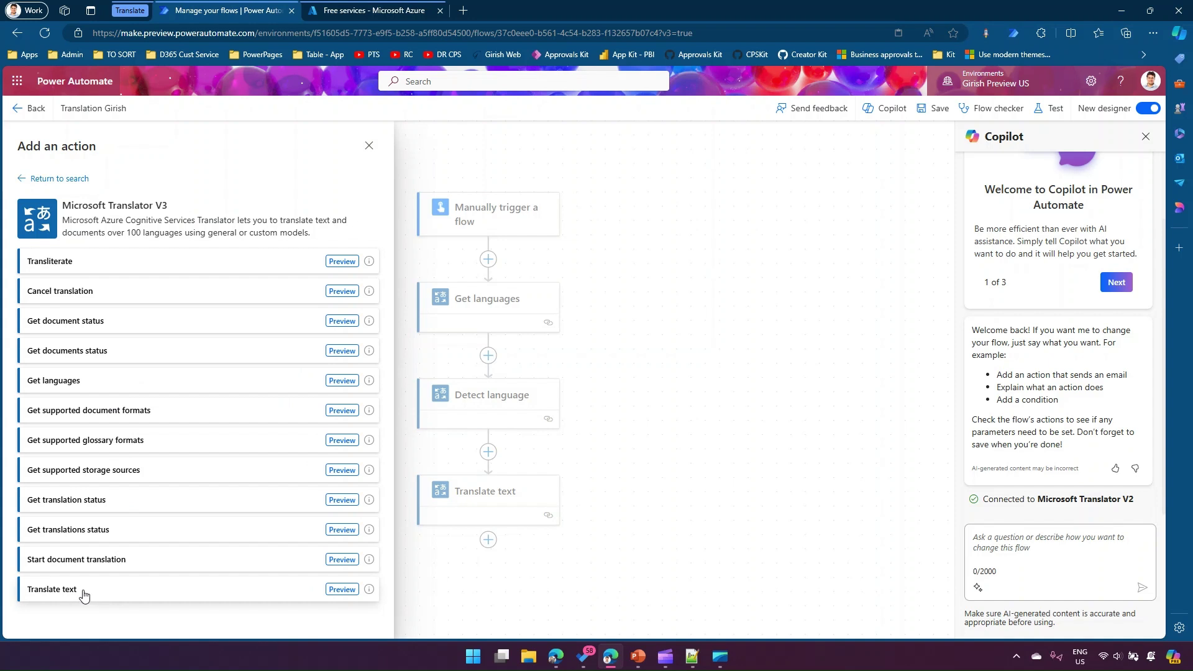
double_click(161, 206)
left_click(92, 219)
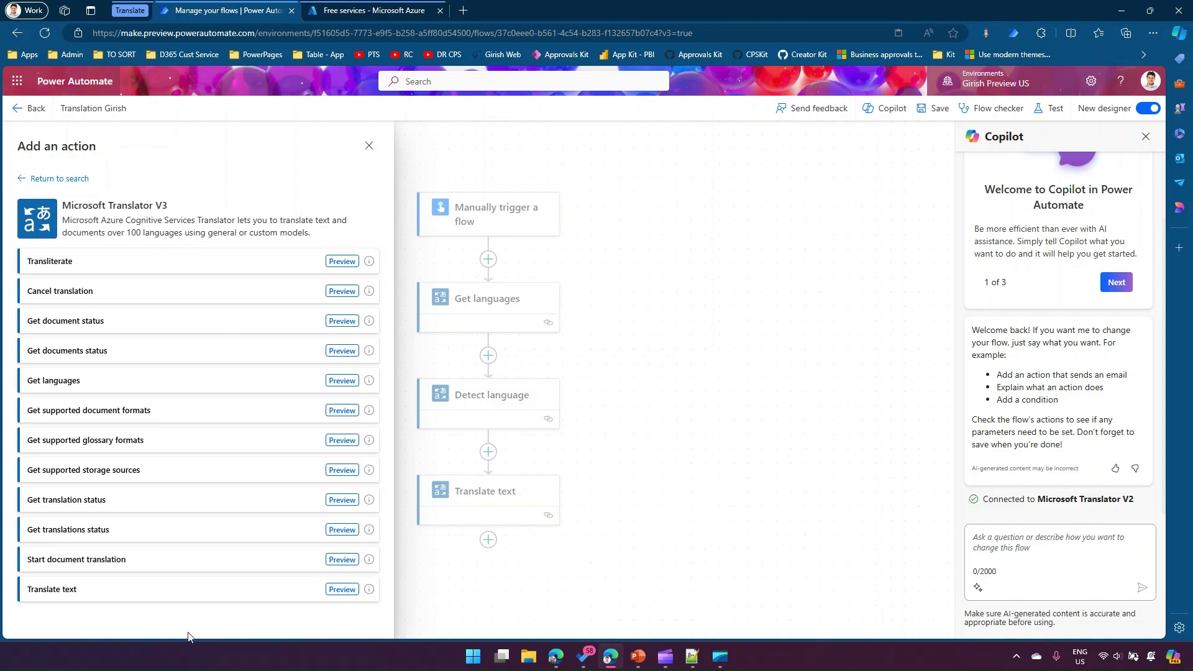
left_click(128, 589)
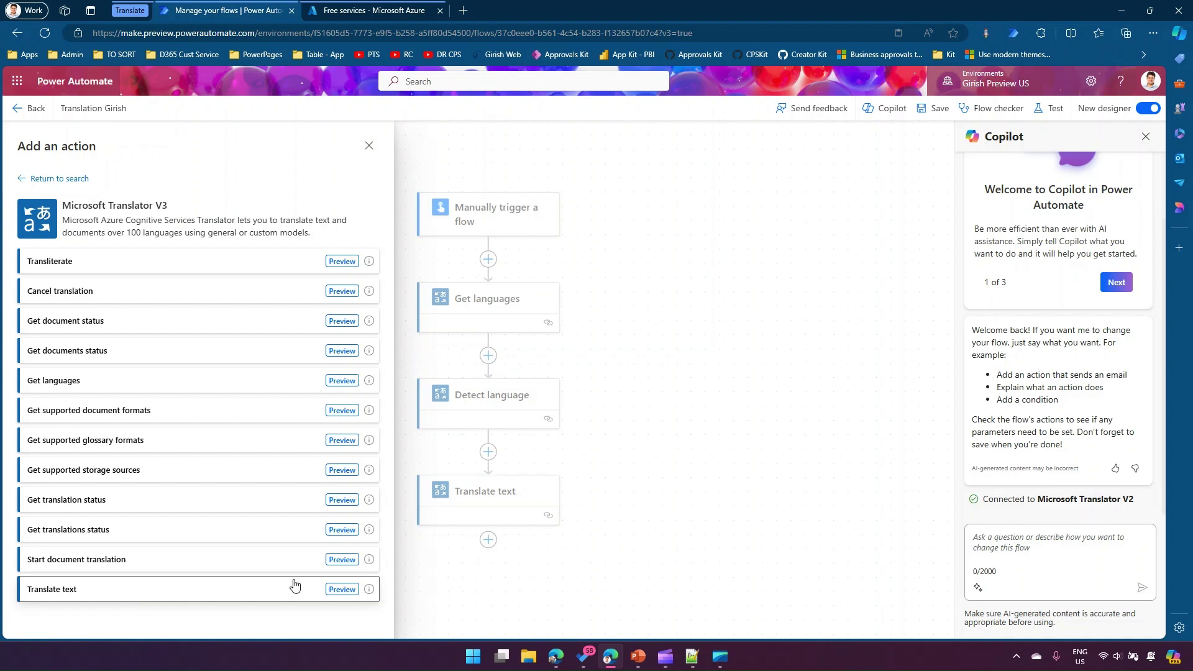
left_click(255, 592)
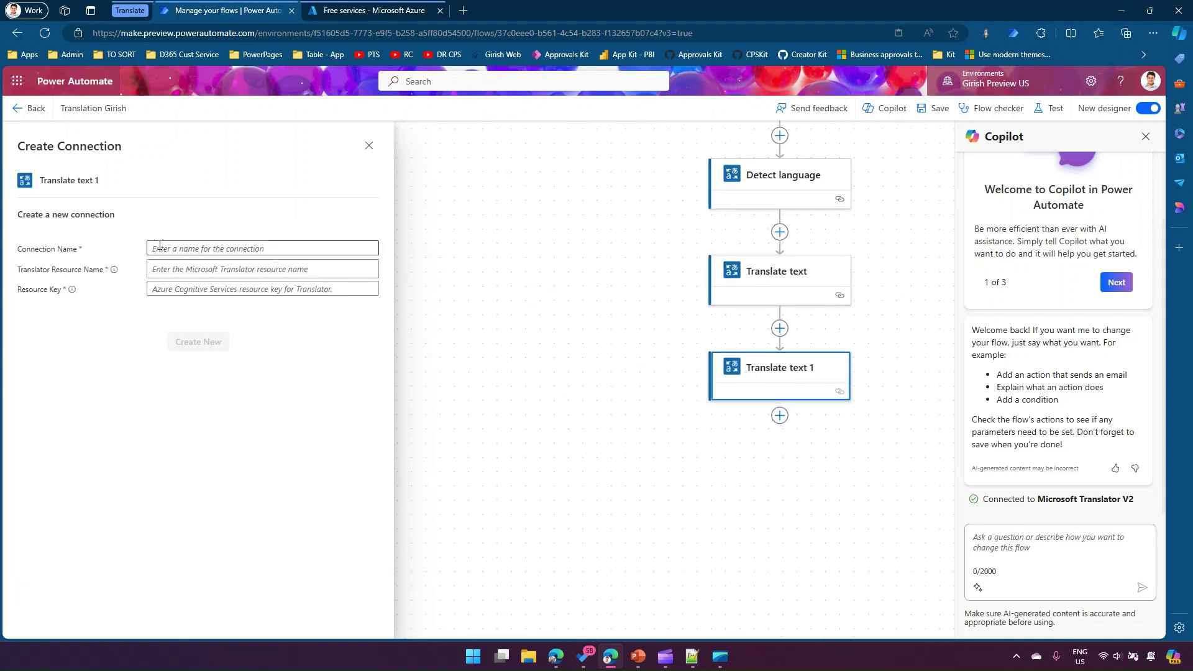
Examine the new V3 action's connection name, resource name and resource key fields, and compare them with the V2 Translate text action.
left_click(159, 246)
left_click(165, 267)
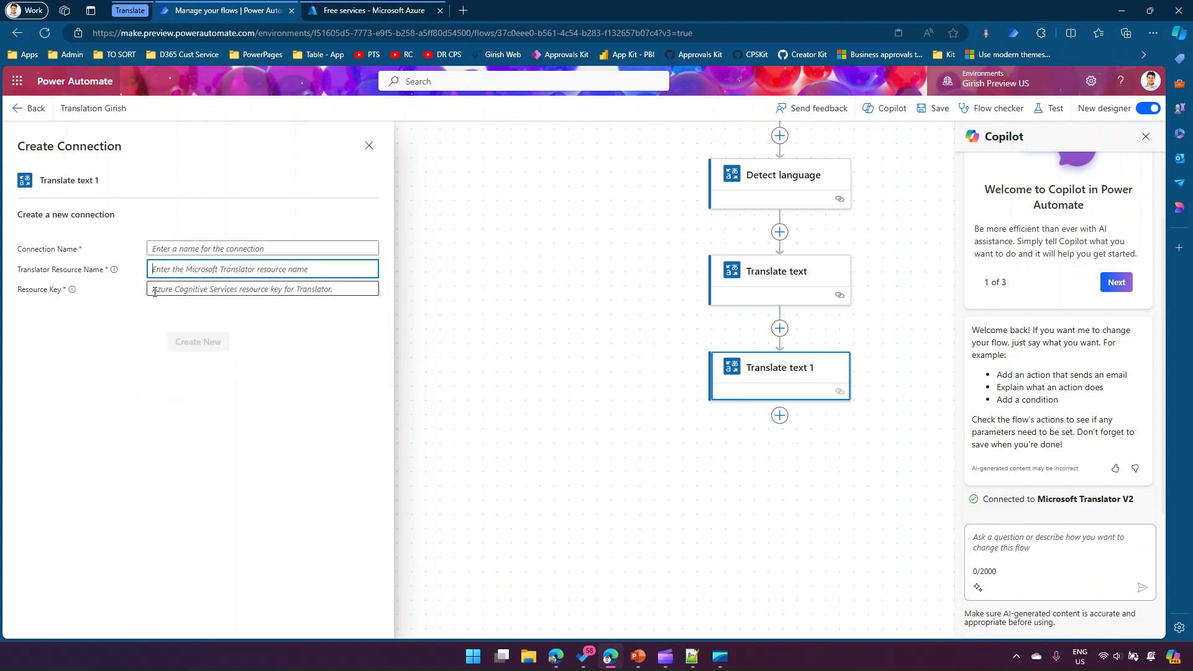
left_click(157, 290)
left_click(68, 335)
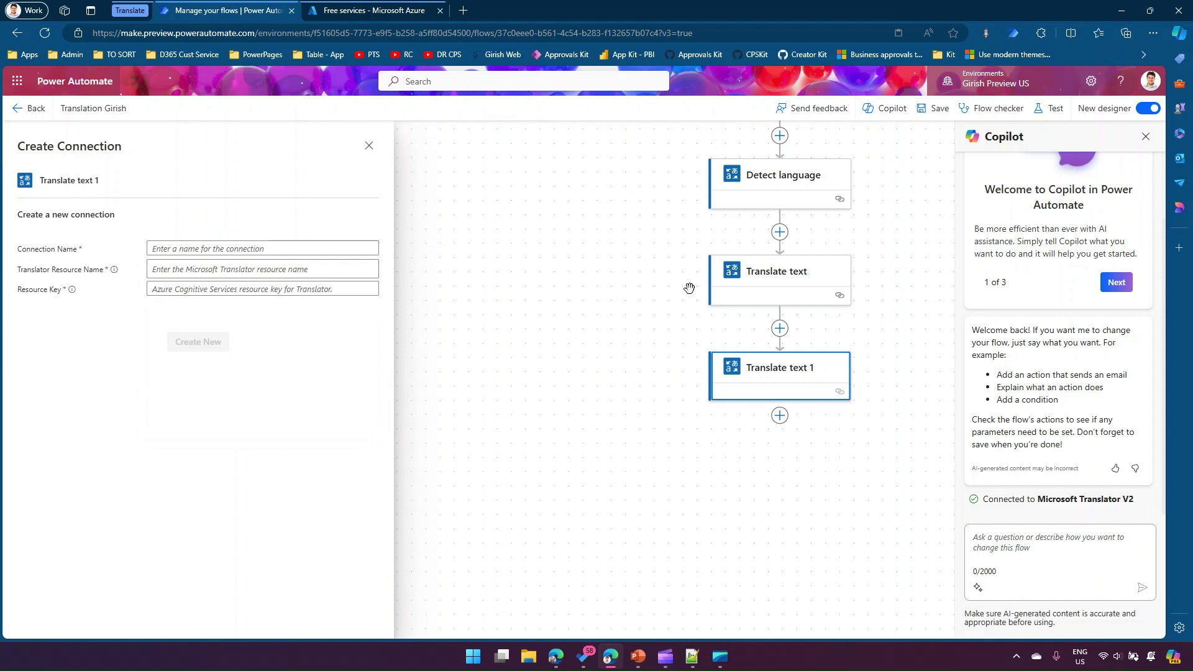
left_click(752, 286)
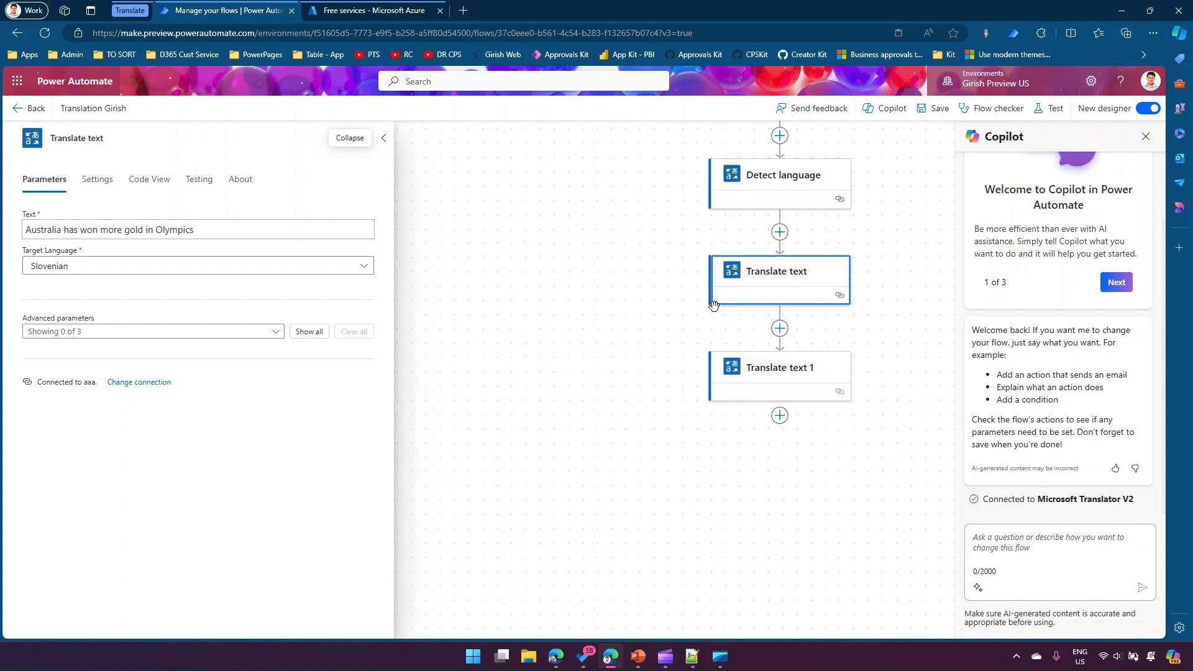
left_click(763, 373)
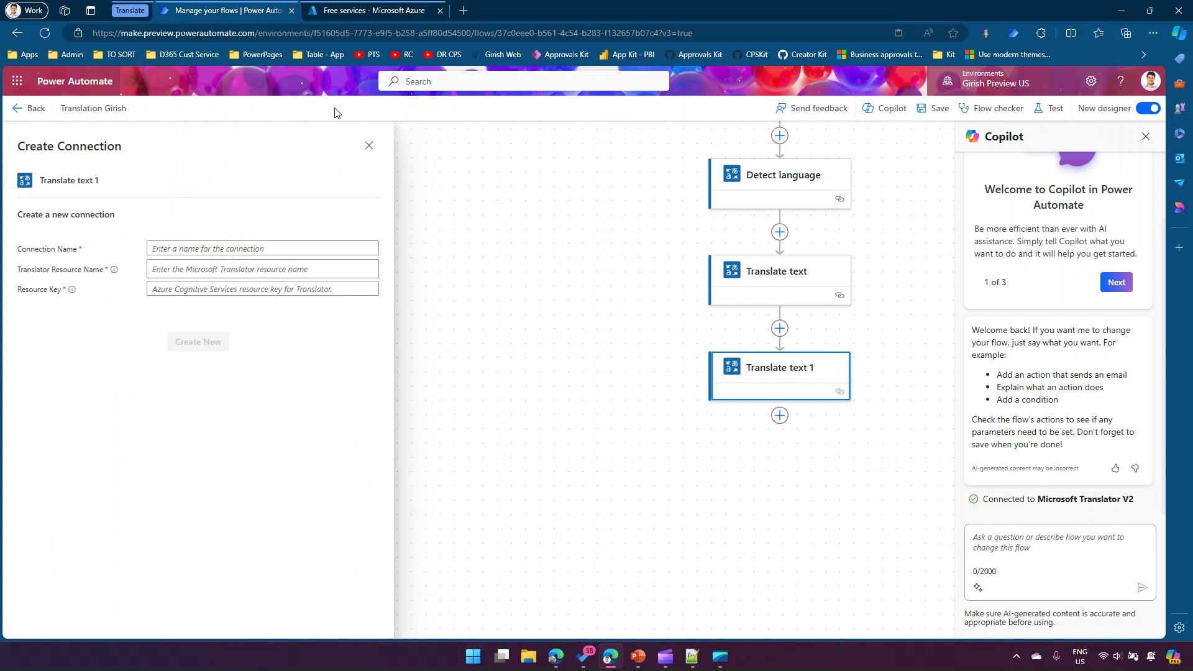
Switch to the Azure portal's Free services page, search it for "language", and examine the Translator service's free character allowance.
mouse_move(339, 12)
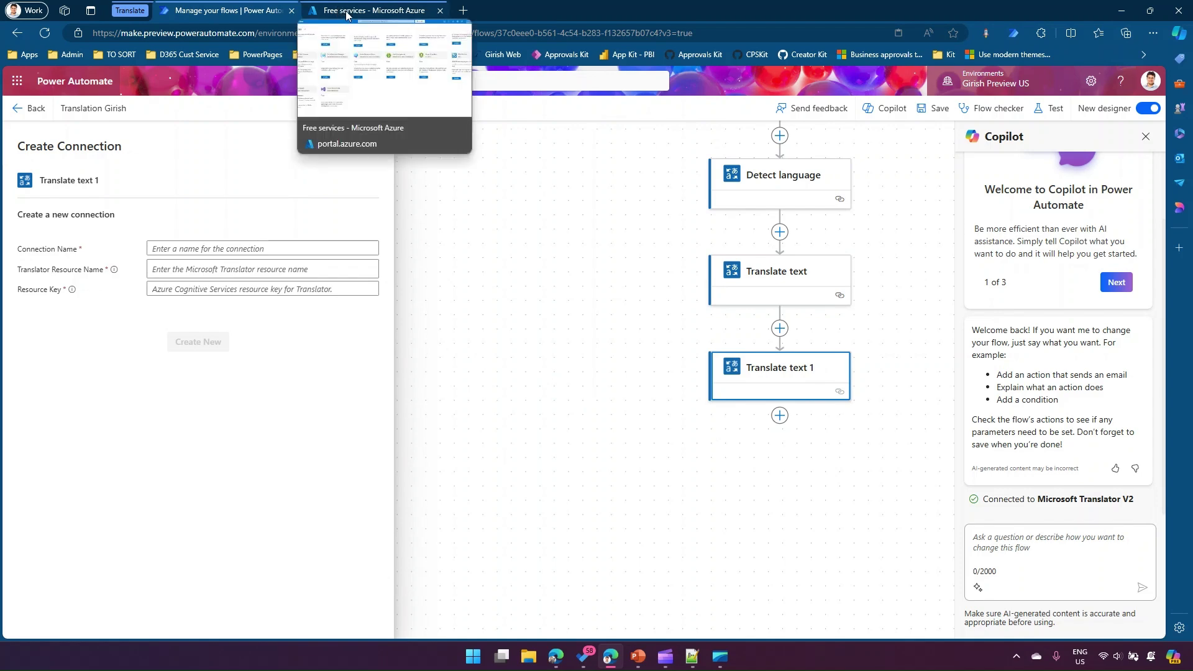
left_click(346, 12)
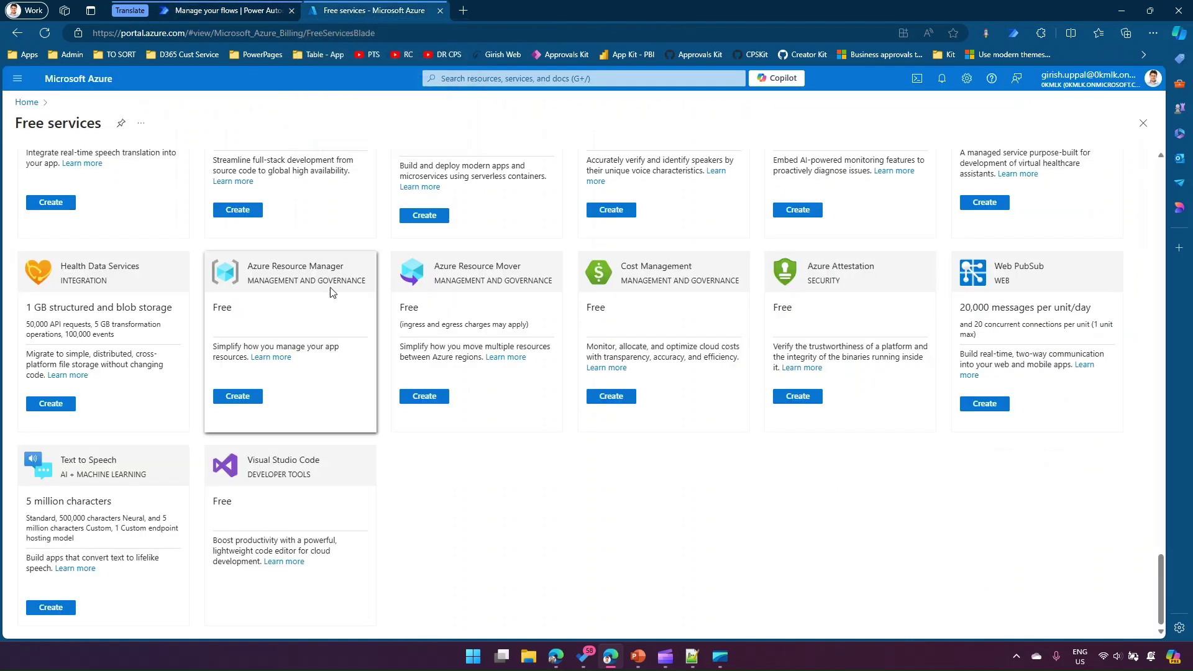
scroll(497, 273, "up", 5)
scroll(530, 277, "up", 15)
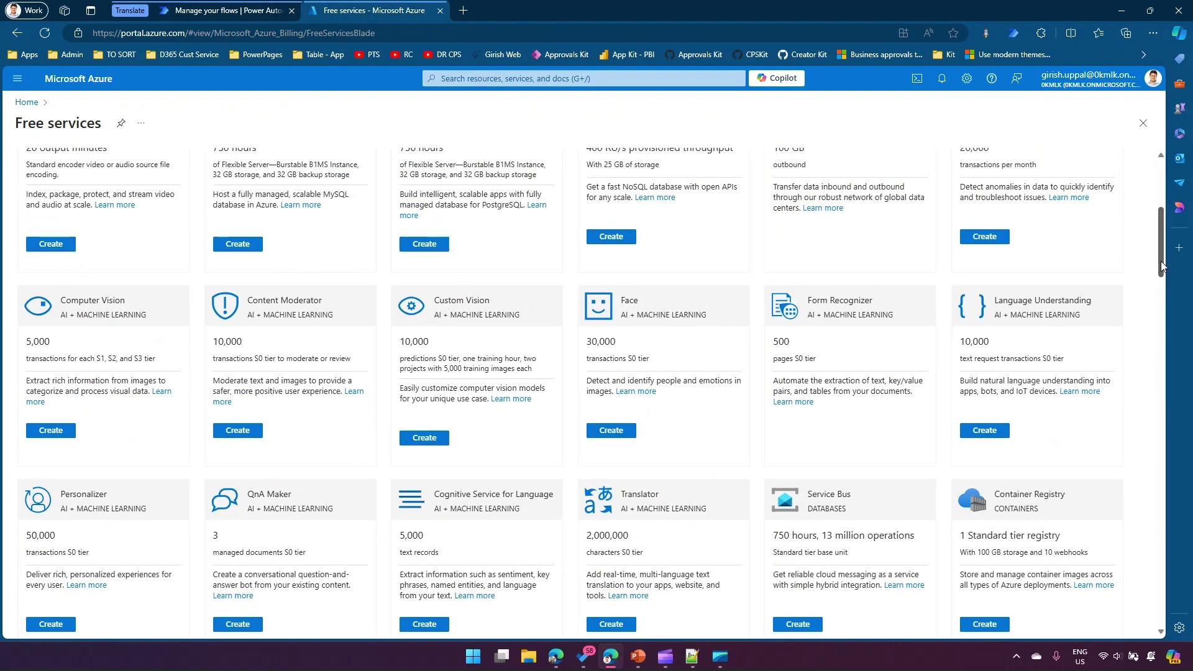
left_click_drag(1162, 215, 1163, 163)
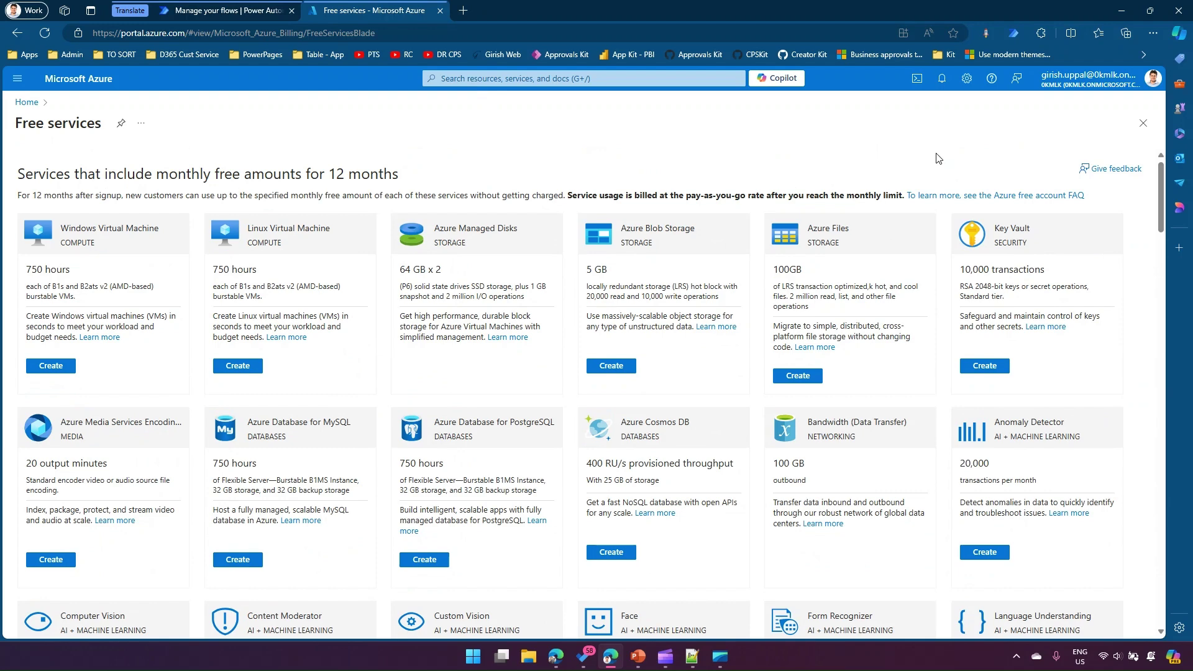
key("ctrl+f")
type("language")
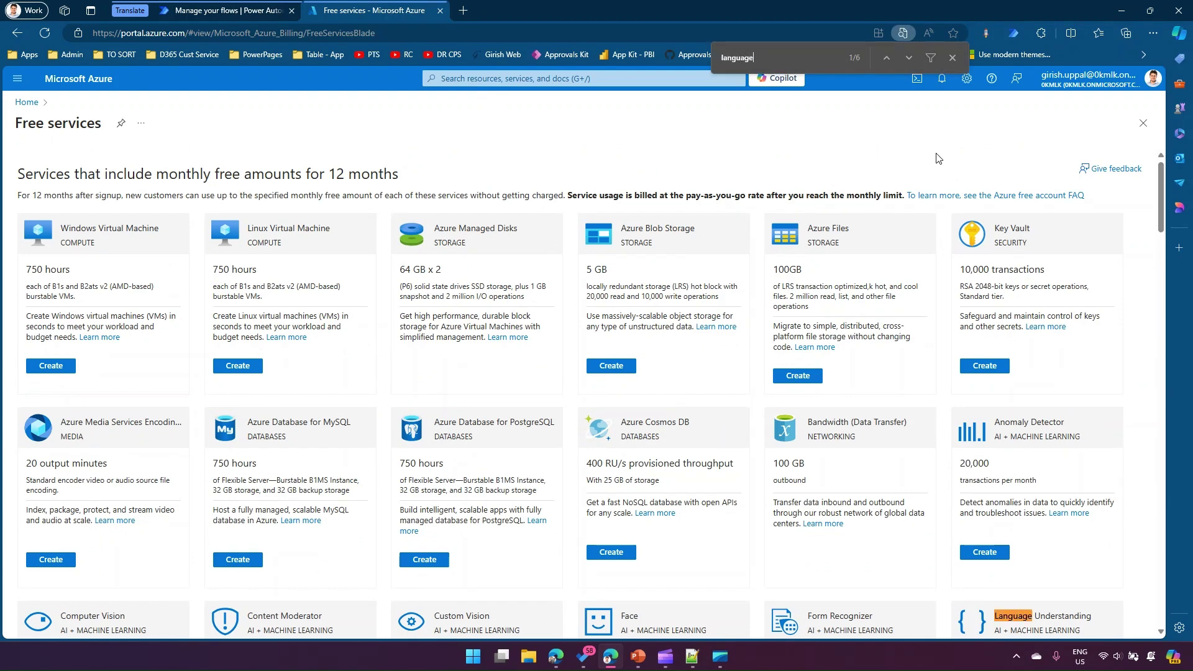
key("Return")
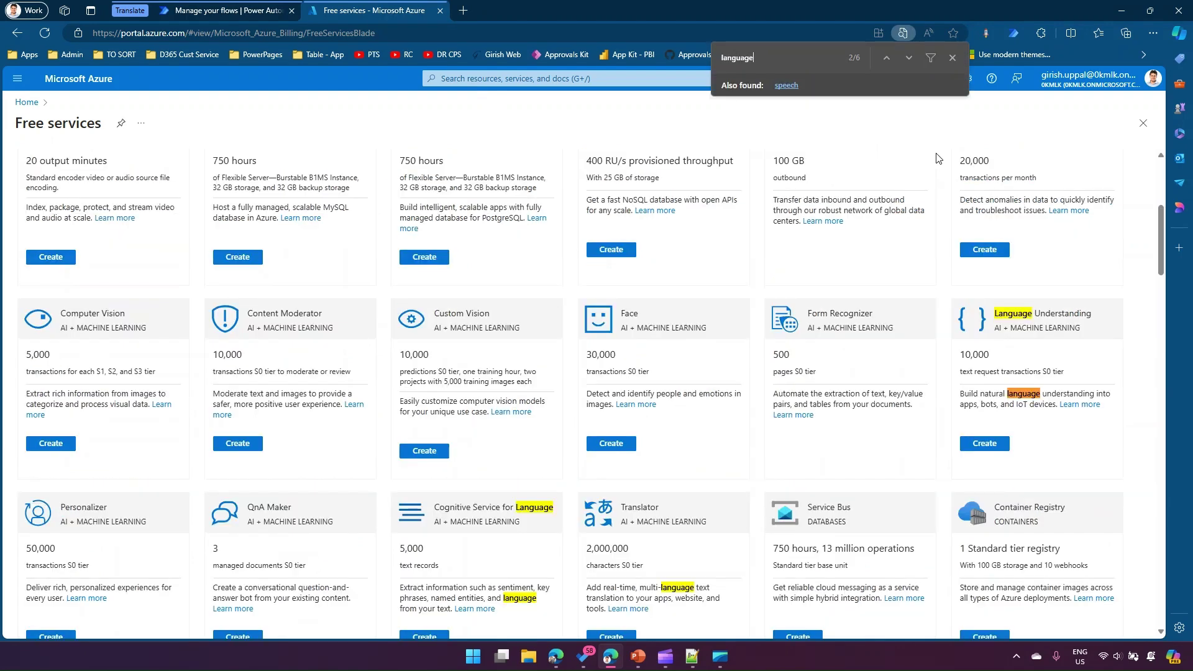
key("Return")
key("Return")
key("Return")
scroll(640, 491, "down", 1)
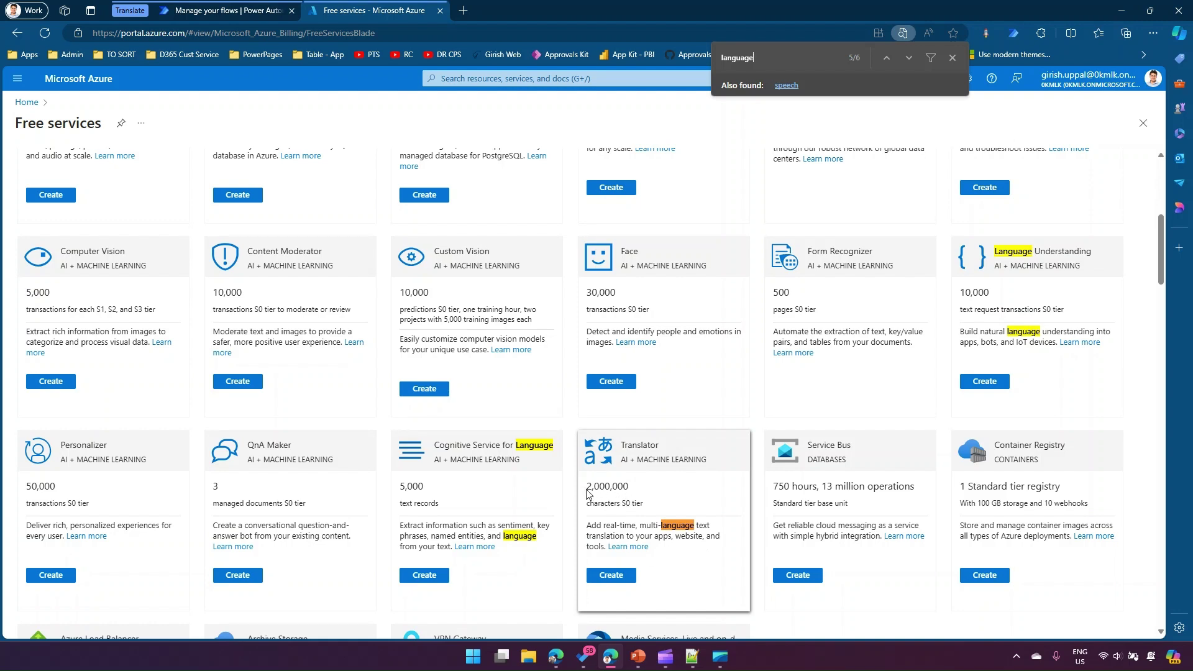
left_click_drag(589, 487, 654, 507)
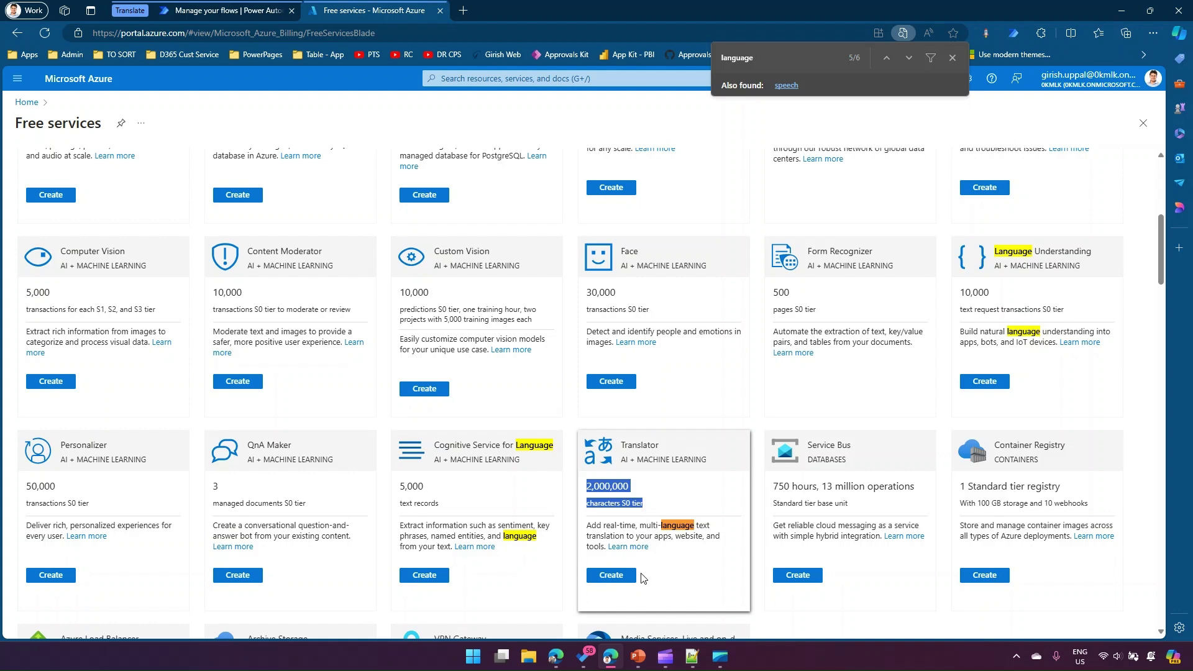
left_click(670, 474)
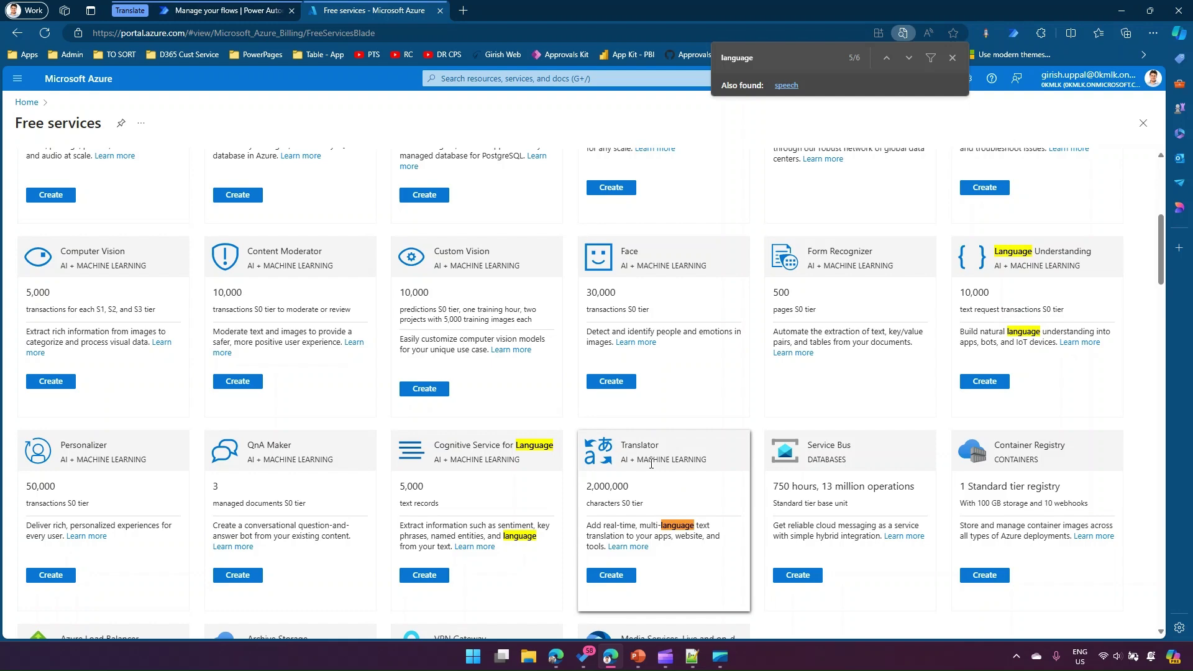
Return to the Power Automate flow and review the full sequence of actions on the canvas.
left_click(231, 11)
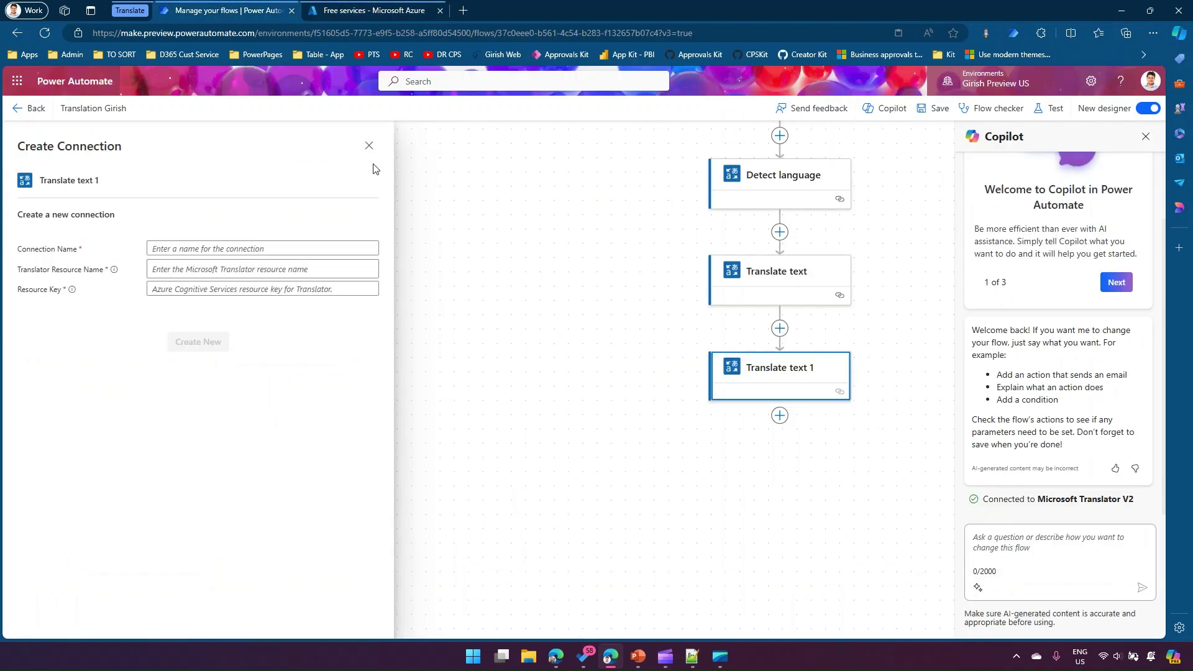
scroll(523, 308, "up", 2)
left_click_drag(512, 301, 453, 352)
scroll(799, 355, "right", 2)
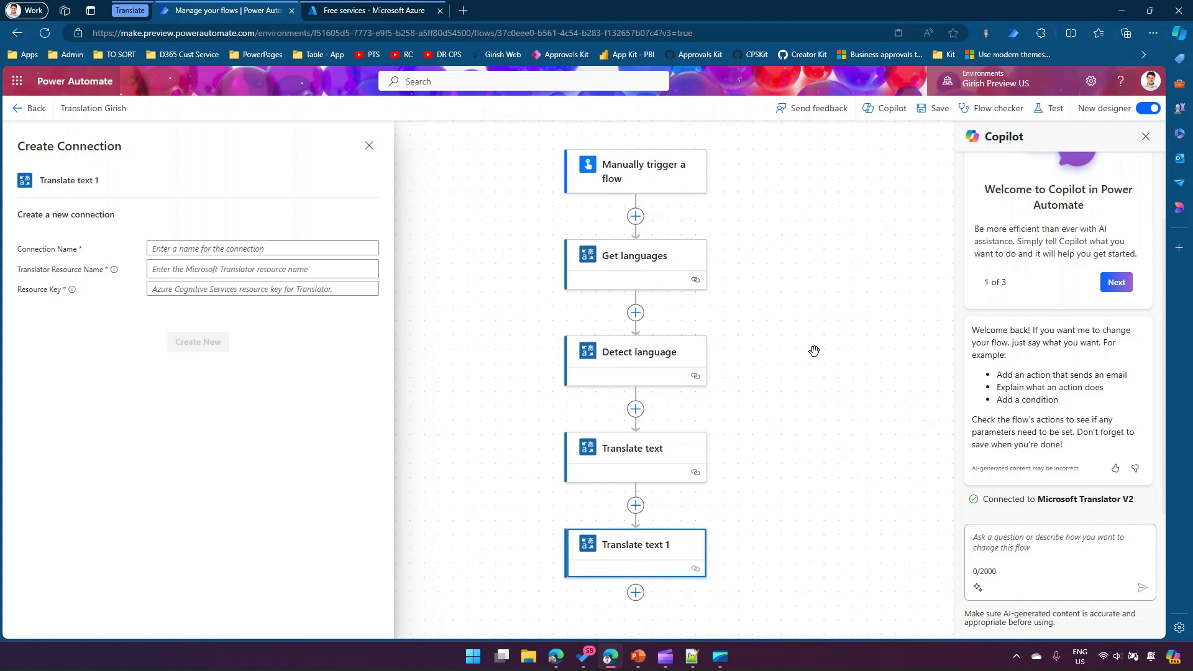